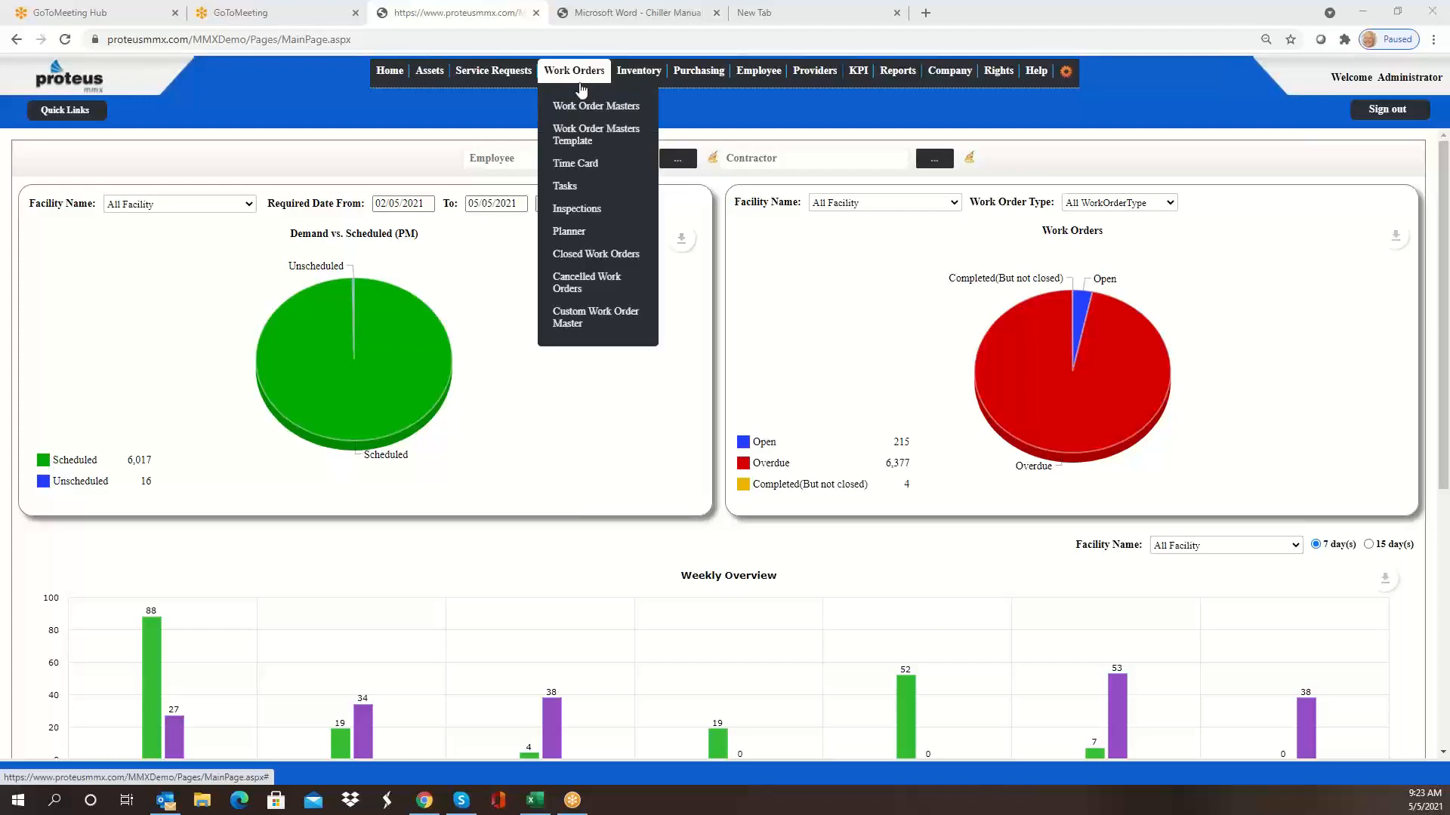
Open the work order tasks list and create a new task with the task number AN_CHILLER.
click(562, 187)
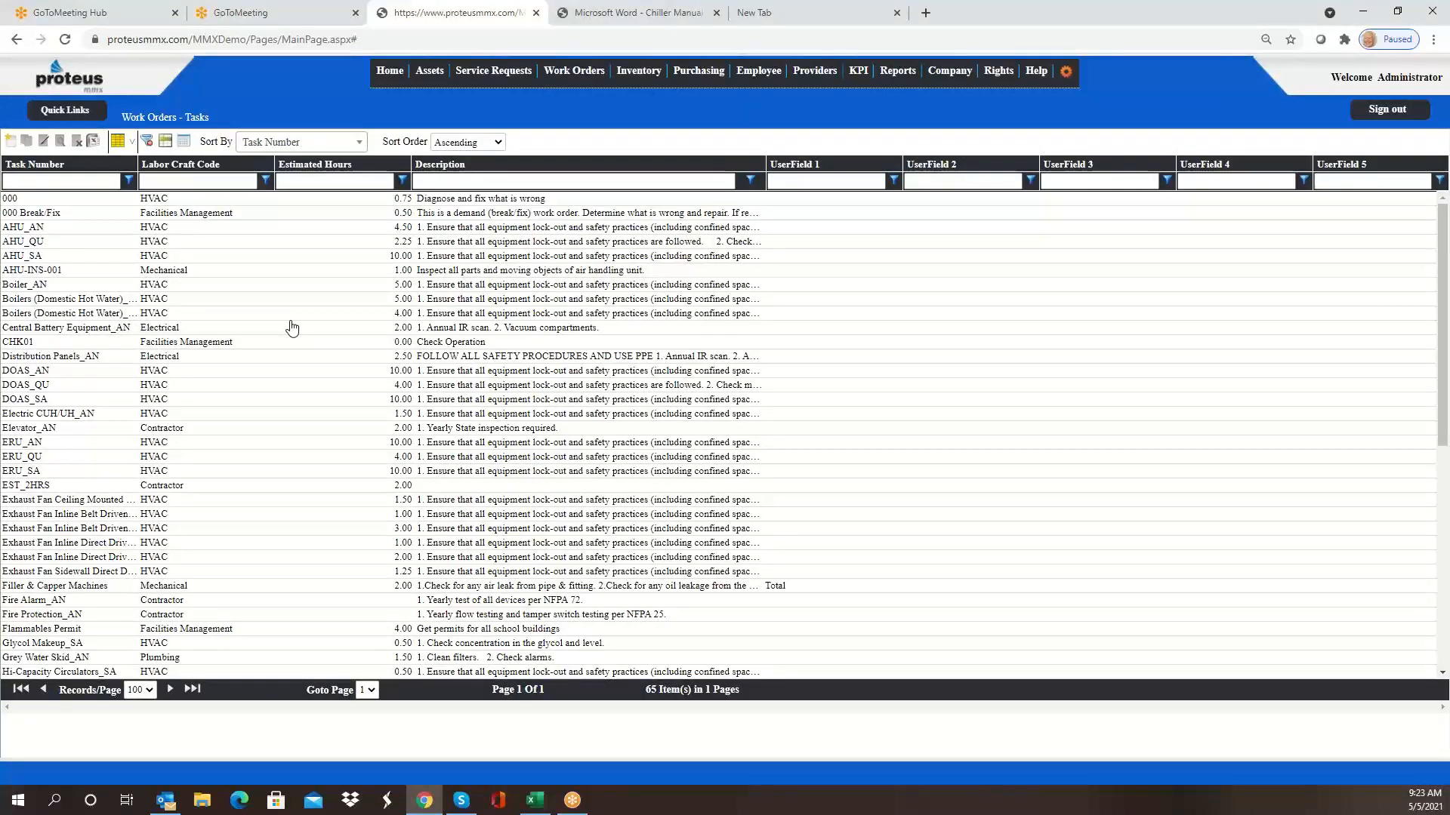
scroll(292, 327, down, 2)
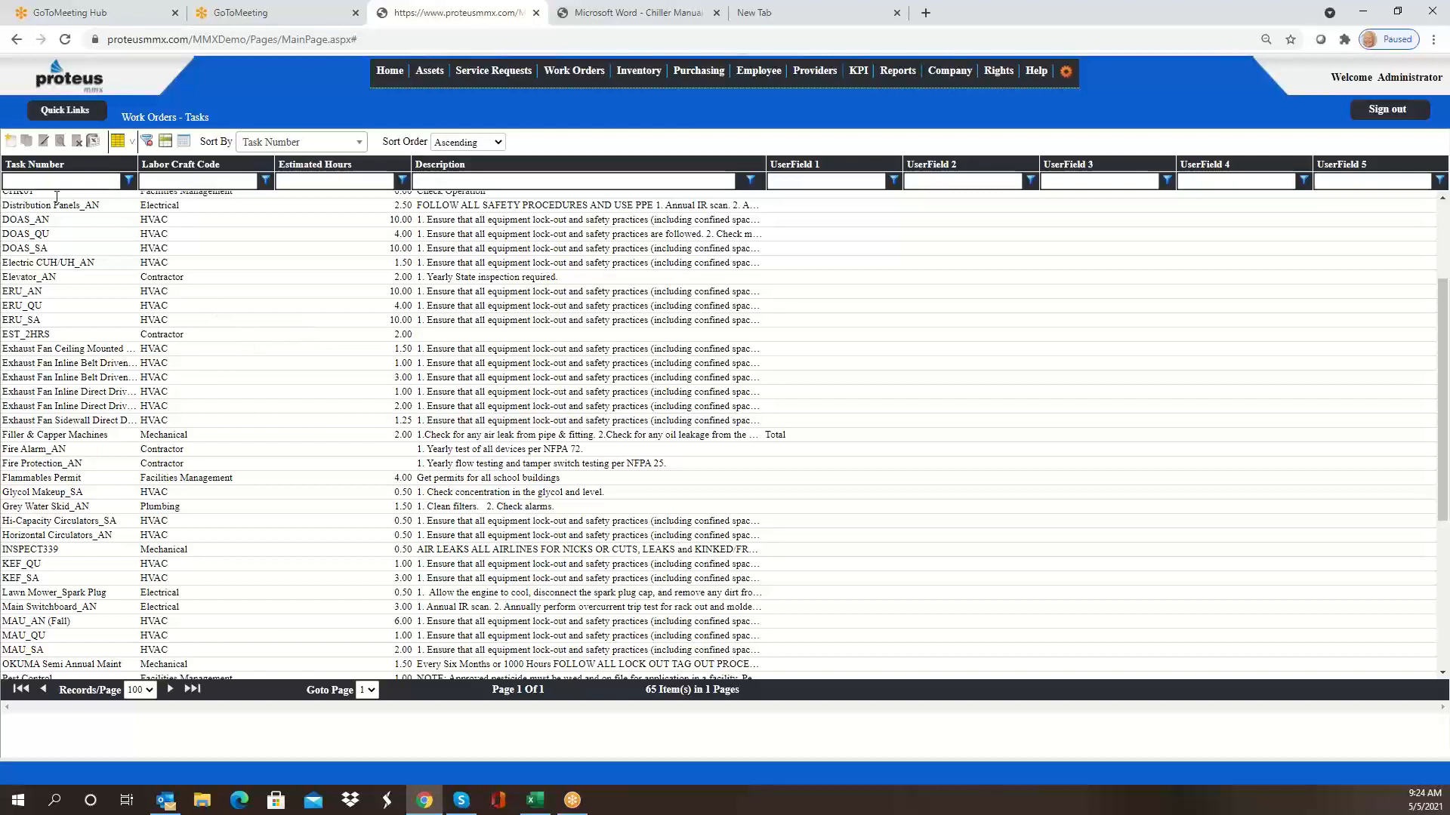
click(11, 142)
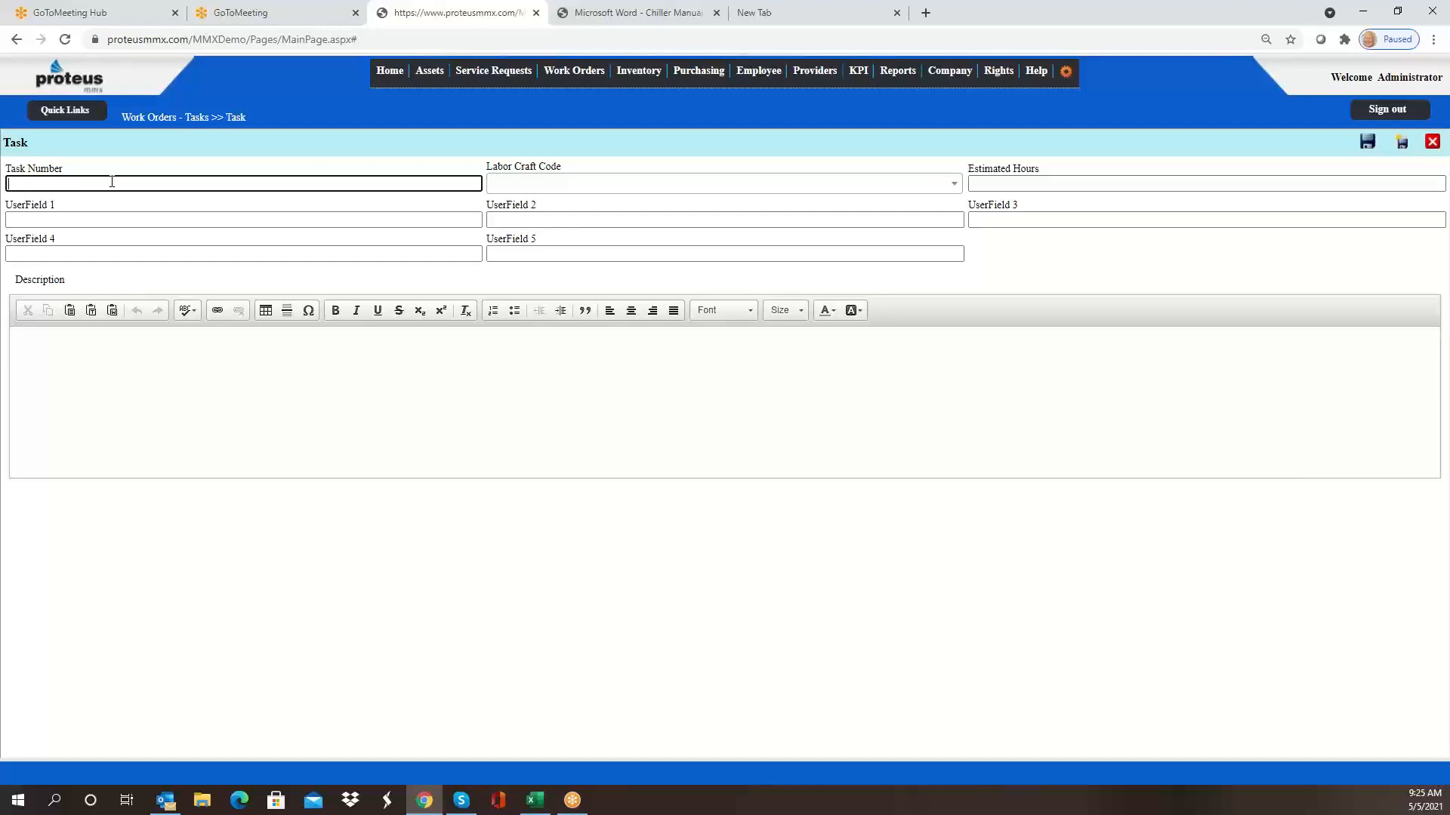
text(AN_CHILLER)
Try a longer task number that adds the manufacturer DAIKEN and the number 1652 in front of AN_CHILLER.
drag(106, 183, 7, 184)
key(BackSpace)
text(DAIKEN_AN_CHILLER)
click(53, 183)
text(_!^%@)
key(BackSpace)
key(BackSpace)
key(BackSpace)
key(BackSpace)
text(1652_)
key(BackSpace)
Try 1947 as the number in the task number, and remove the added prefix to leave AN_CHILLER.
drag(53, 184, 75, 183)
text(1947)
drag(8, 183, 50, 173)
drag(149, 182, 9, 182)
drag(77, 185, 53, 184)
drag(81, 183, 7, 184)
key(BackSpace)
Set the task's labor craft code to HVAC and its estimated hours to 2.00.
click(743, 191)
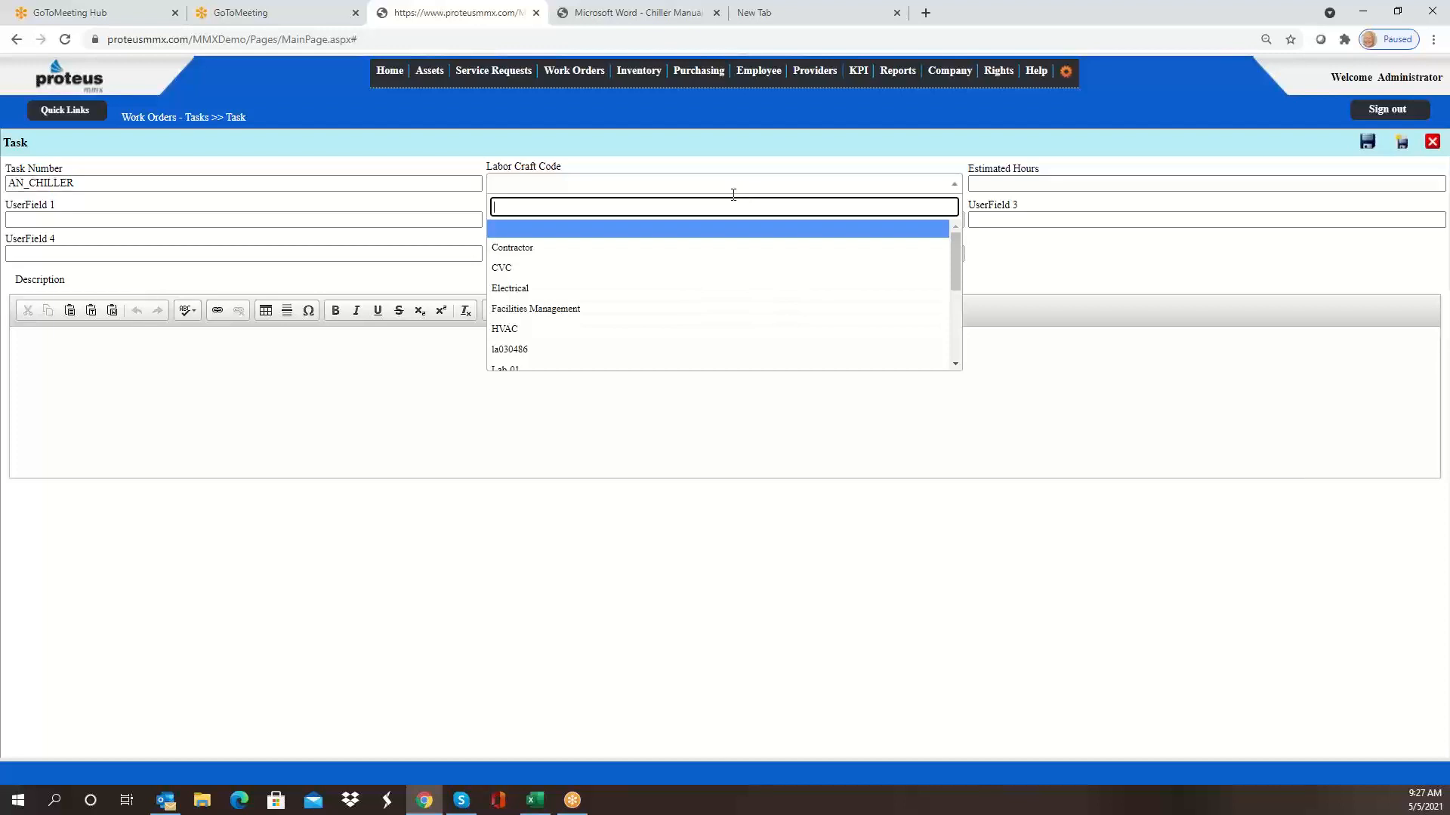
click(639, 329)
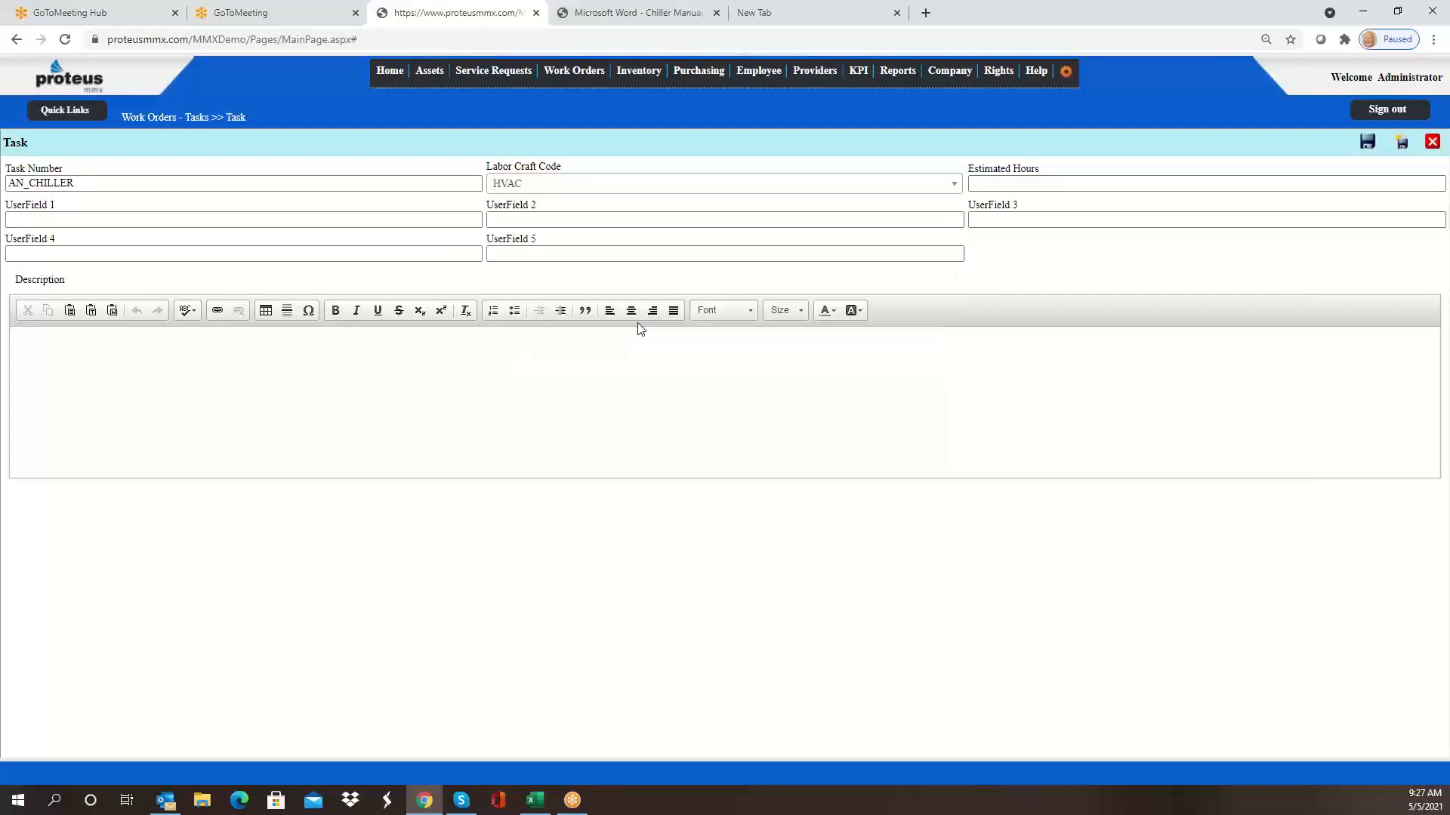
click(977, 183)
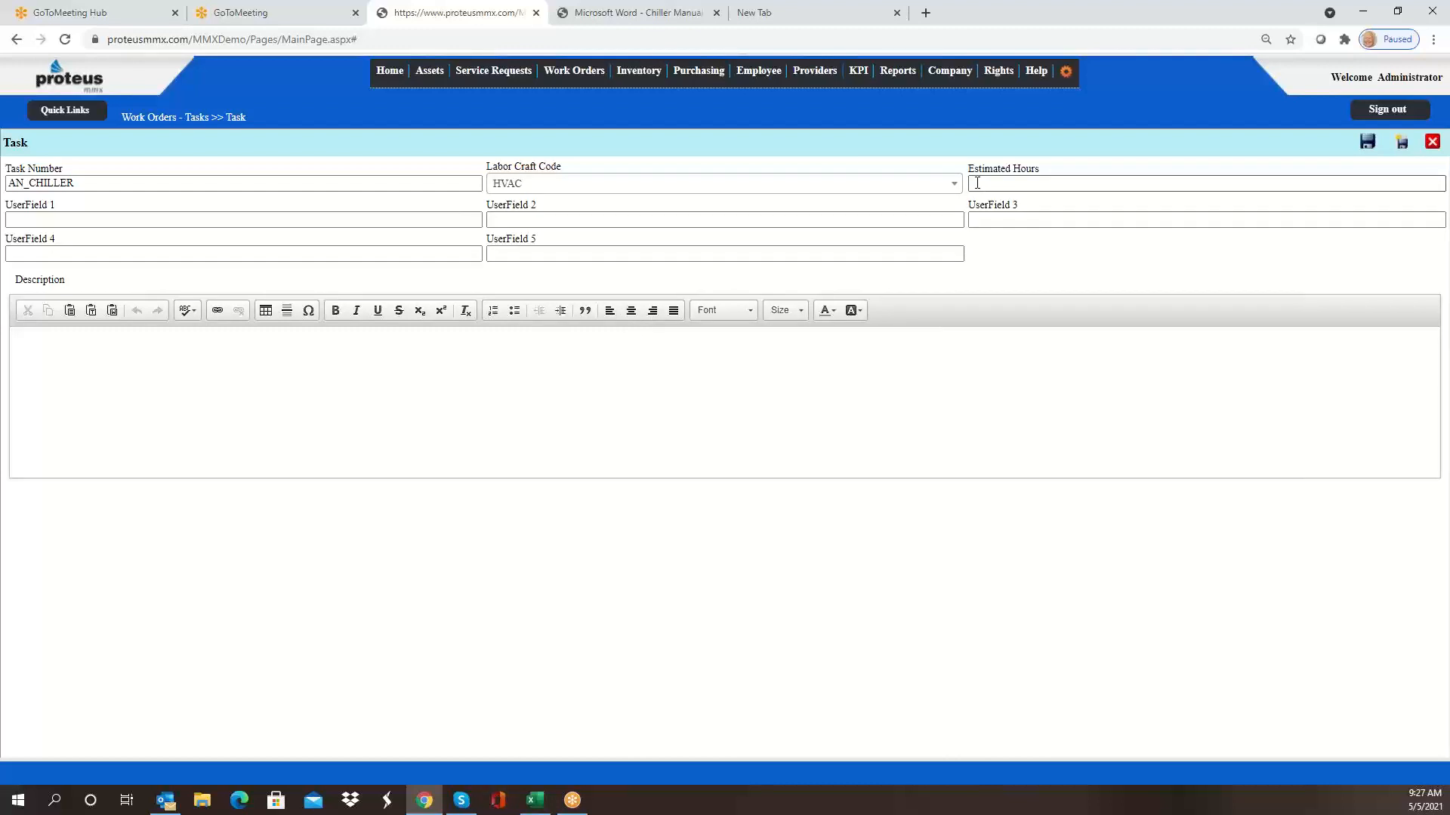
click(985, 183)
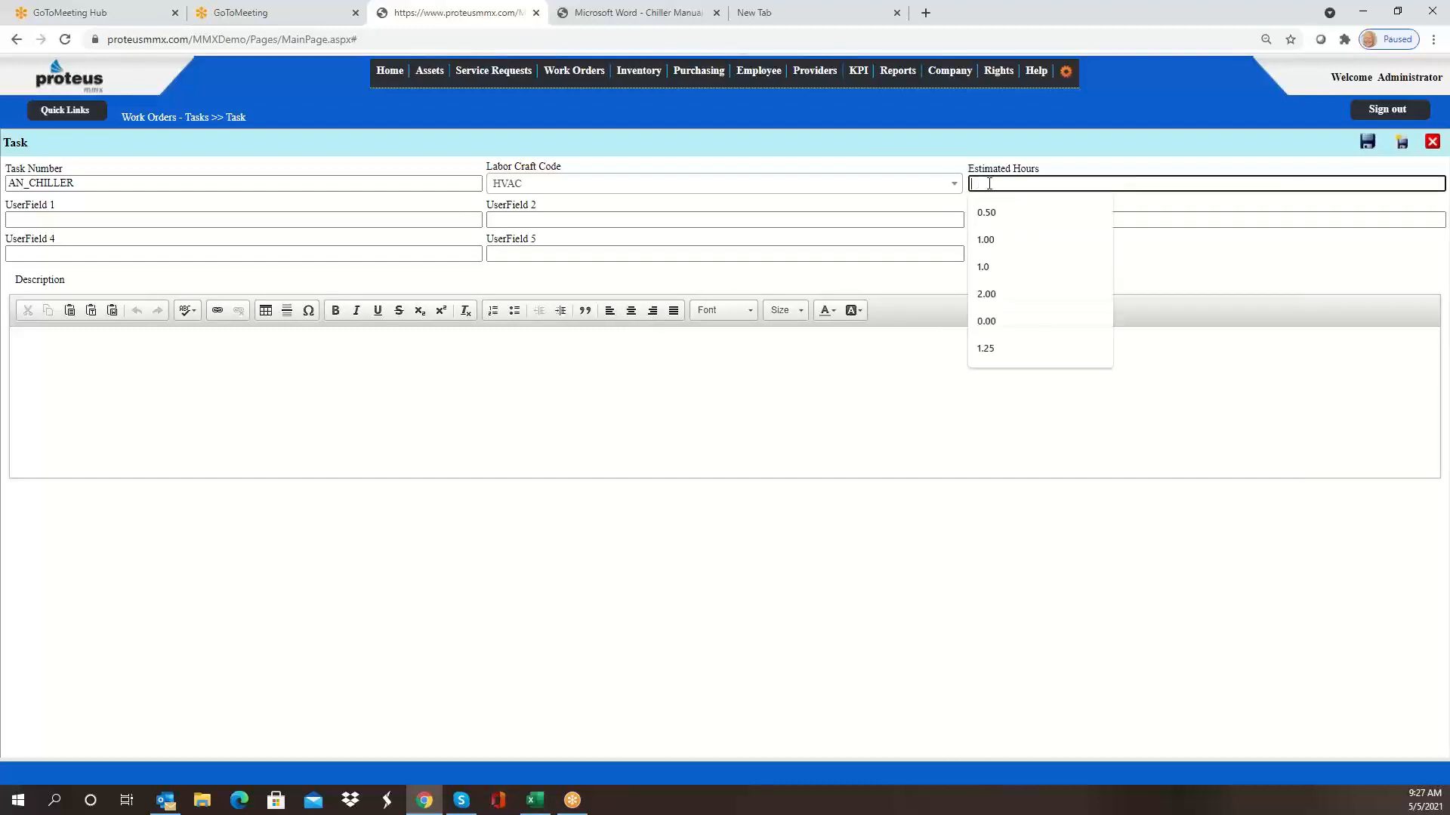
text(2)
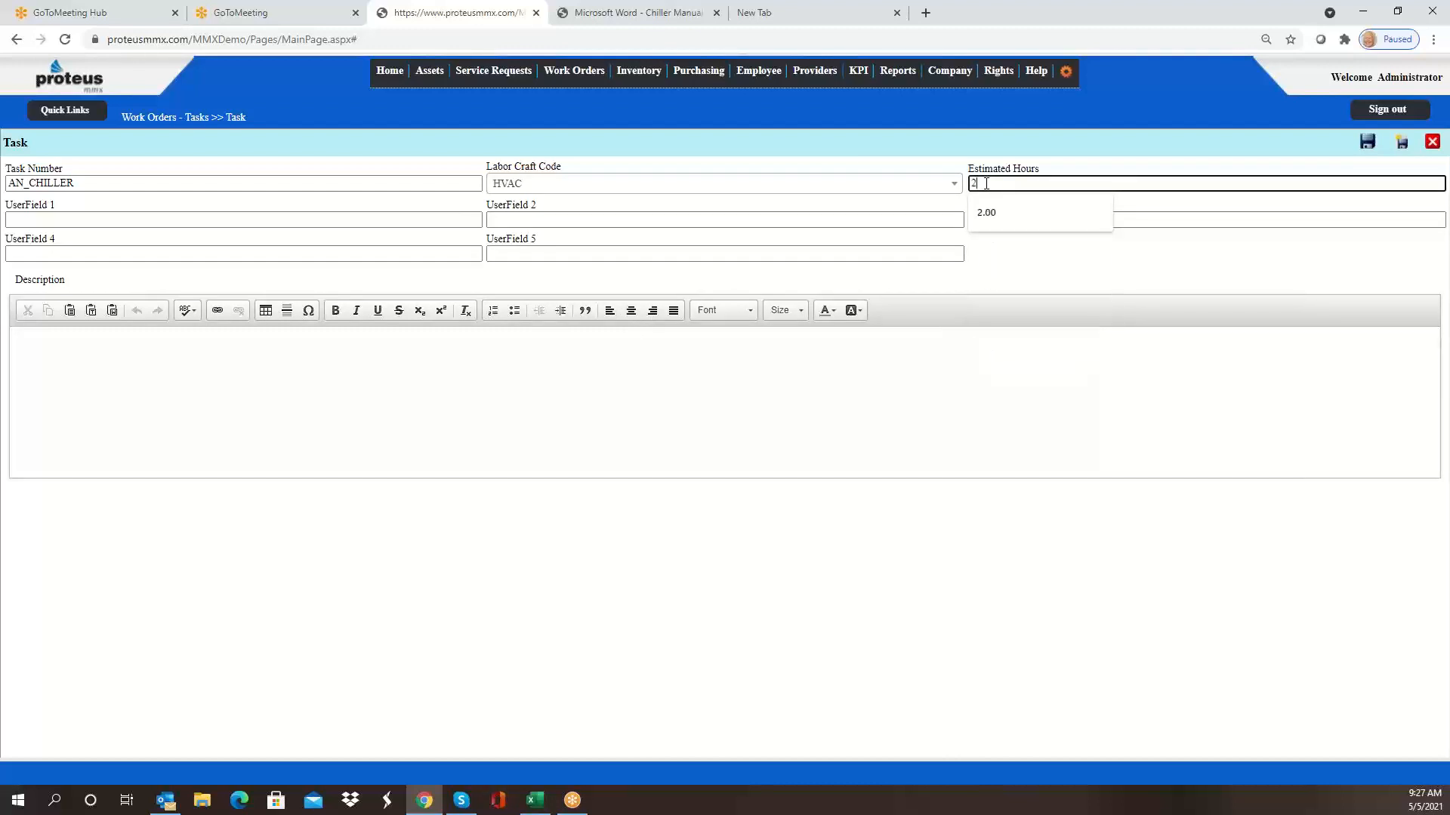
text(.00)
key(Tab)
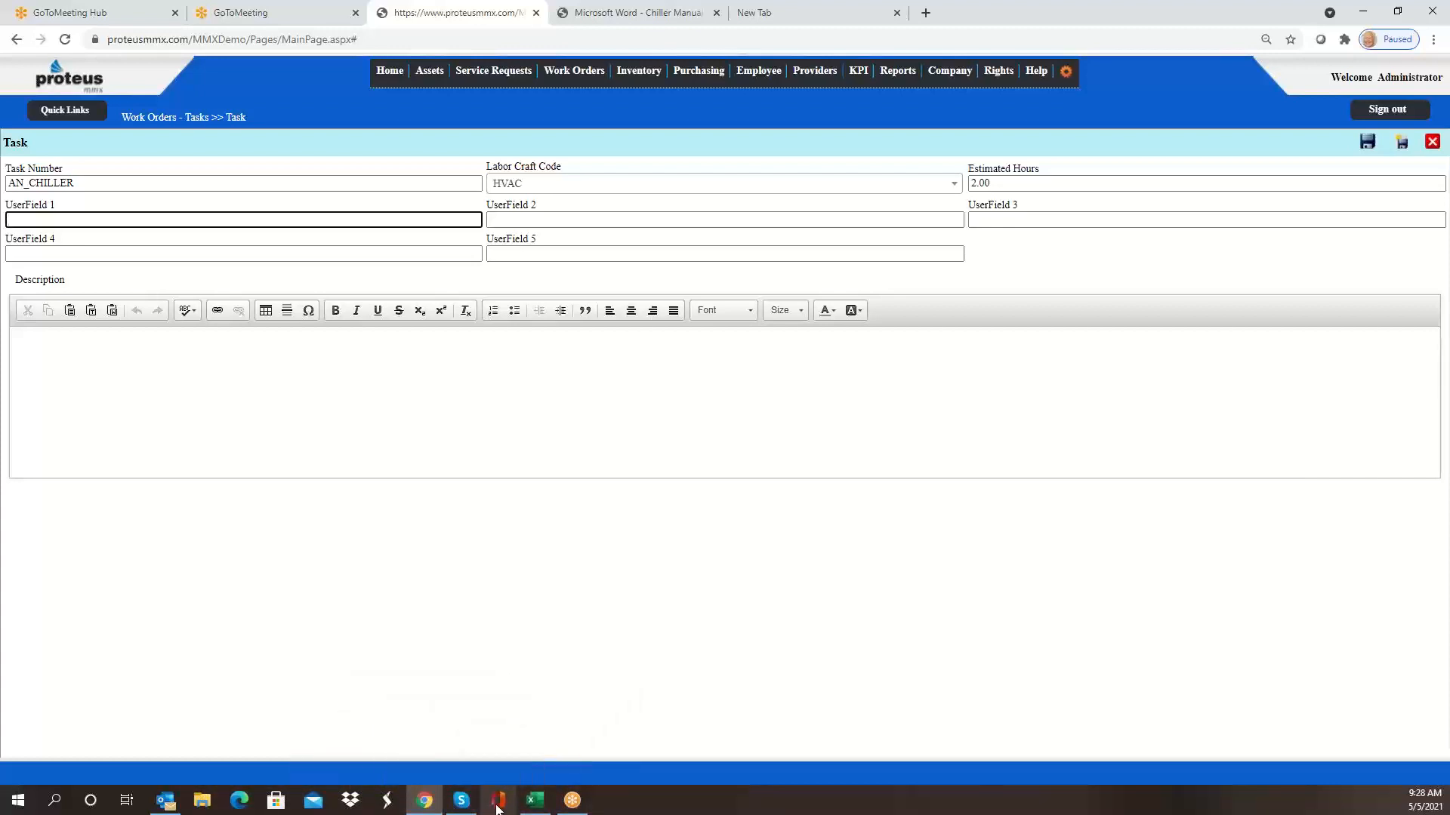
Switch to Excel to view the Tasks sheet of the generic task list workbook, and return to the Proteus MMX task form.
mouse_move(533, 806)
click(529, 743)
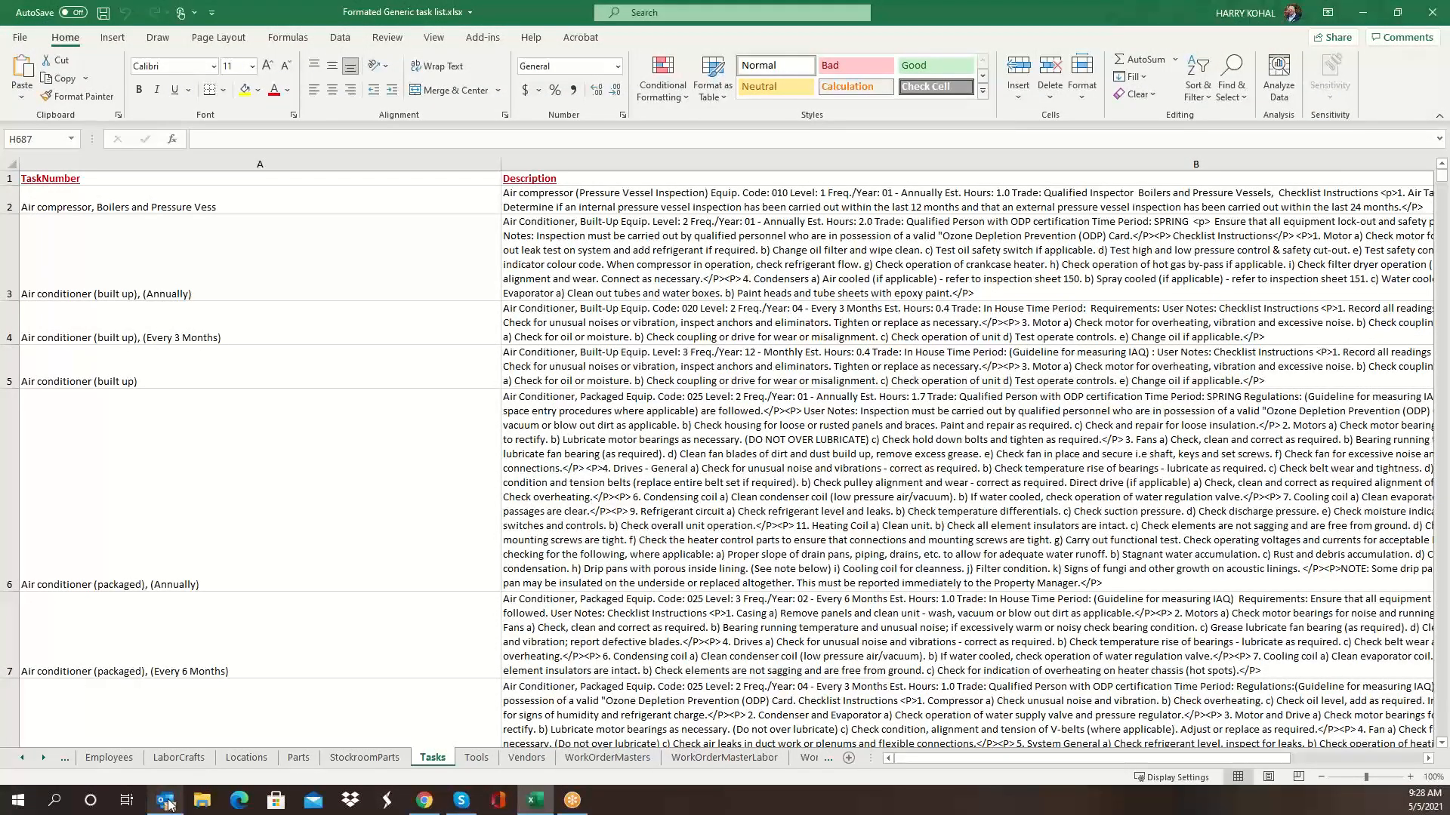
mouse_move(169, 804)
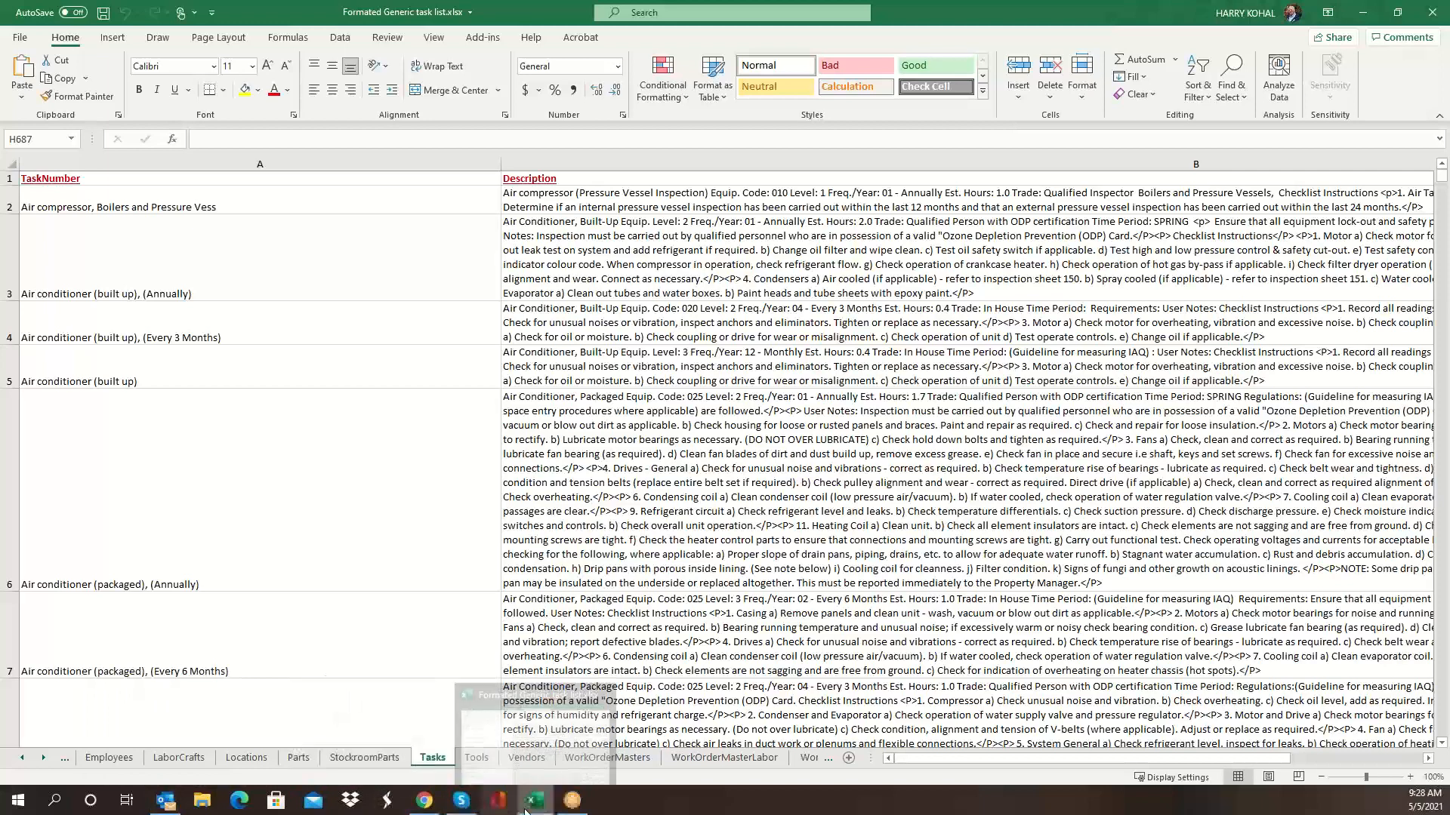
mouse_move(424, 802)
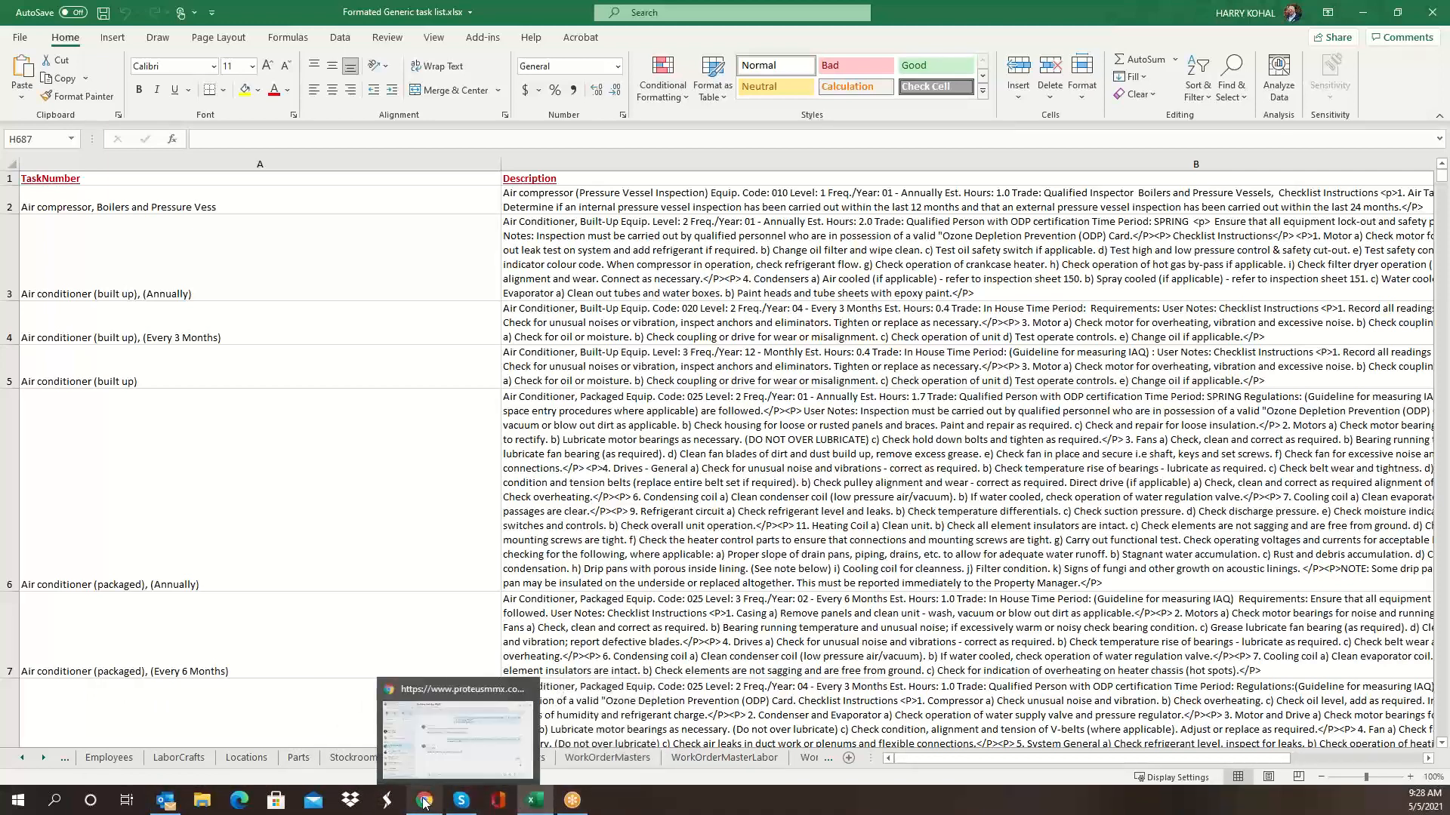
click(432, 772)
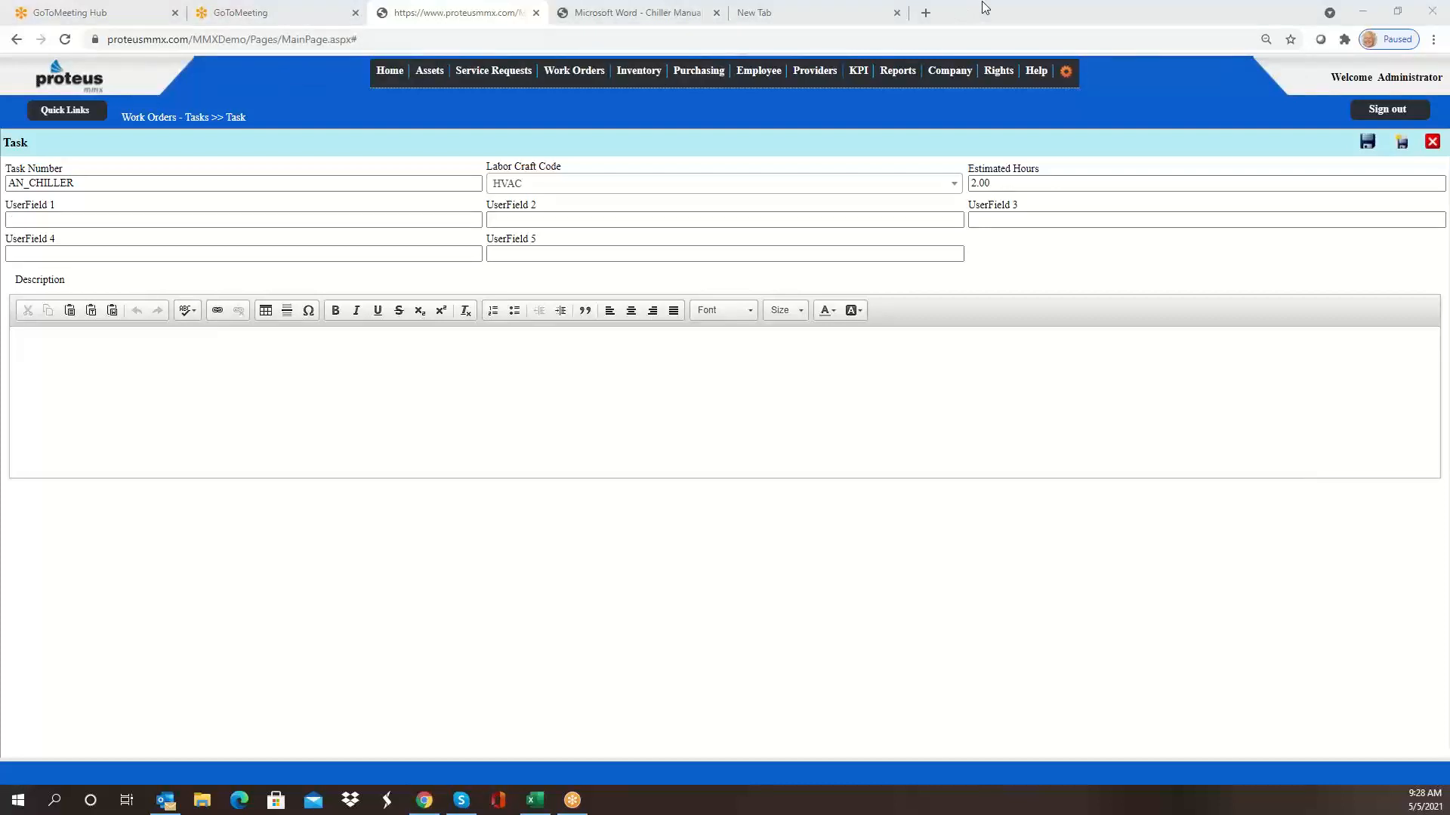
Look through the contents and introduction pages of the Turbo Refrigerating chiller manual PDF.
click(1021, 15)
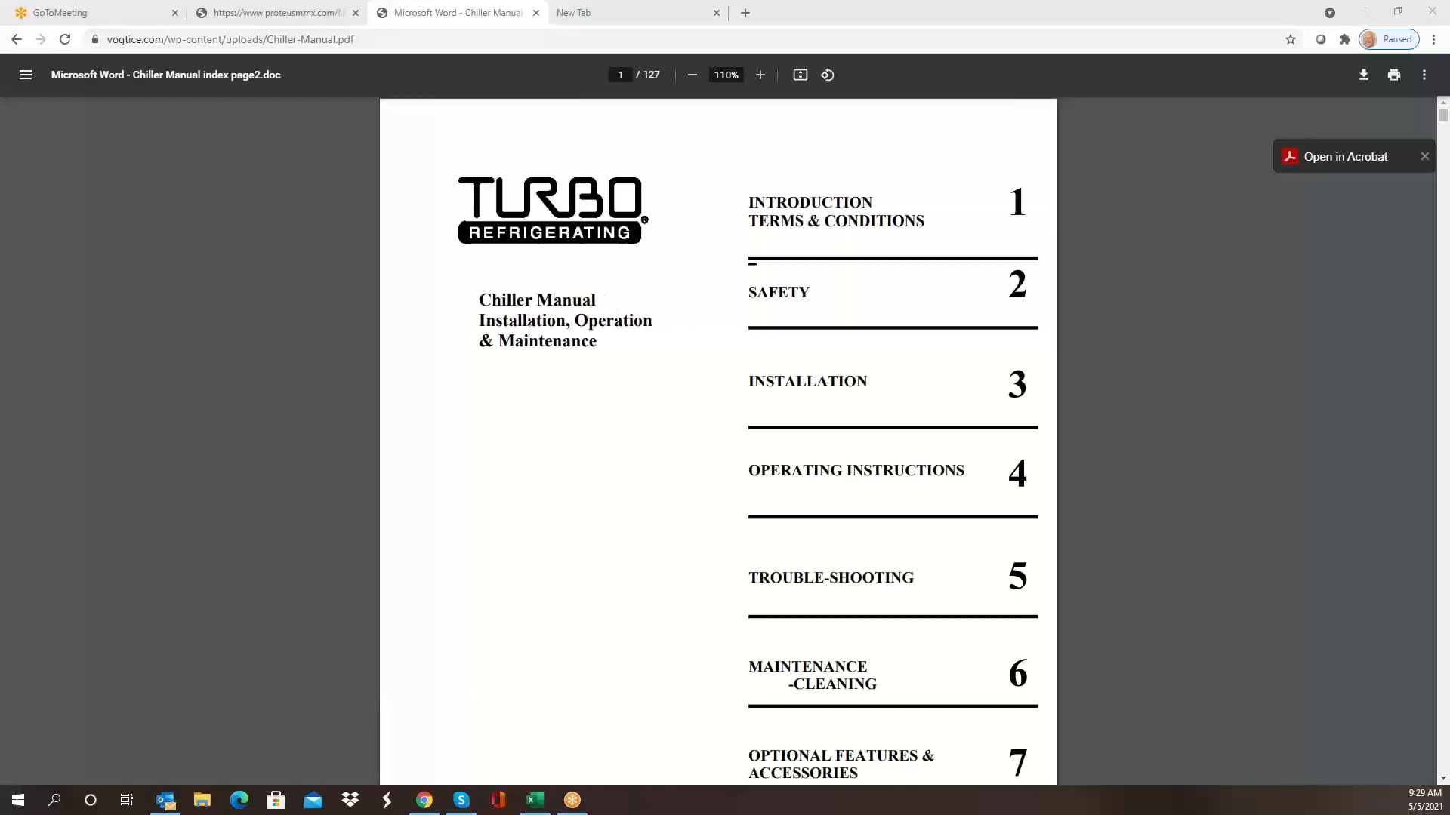
scroll(611, 315, down, 1)
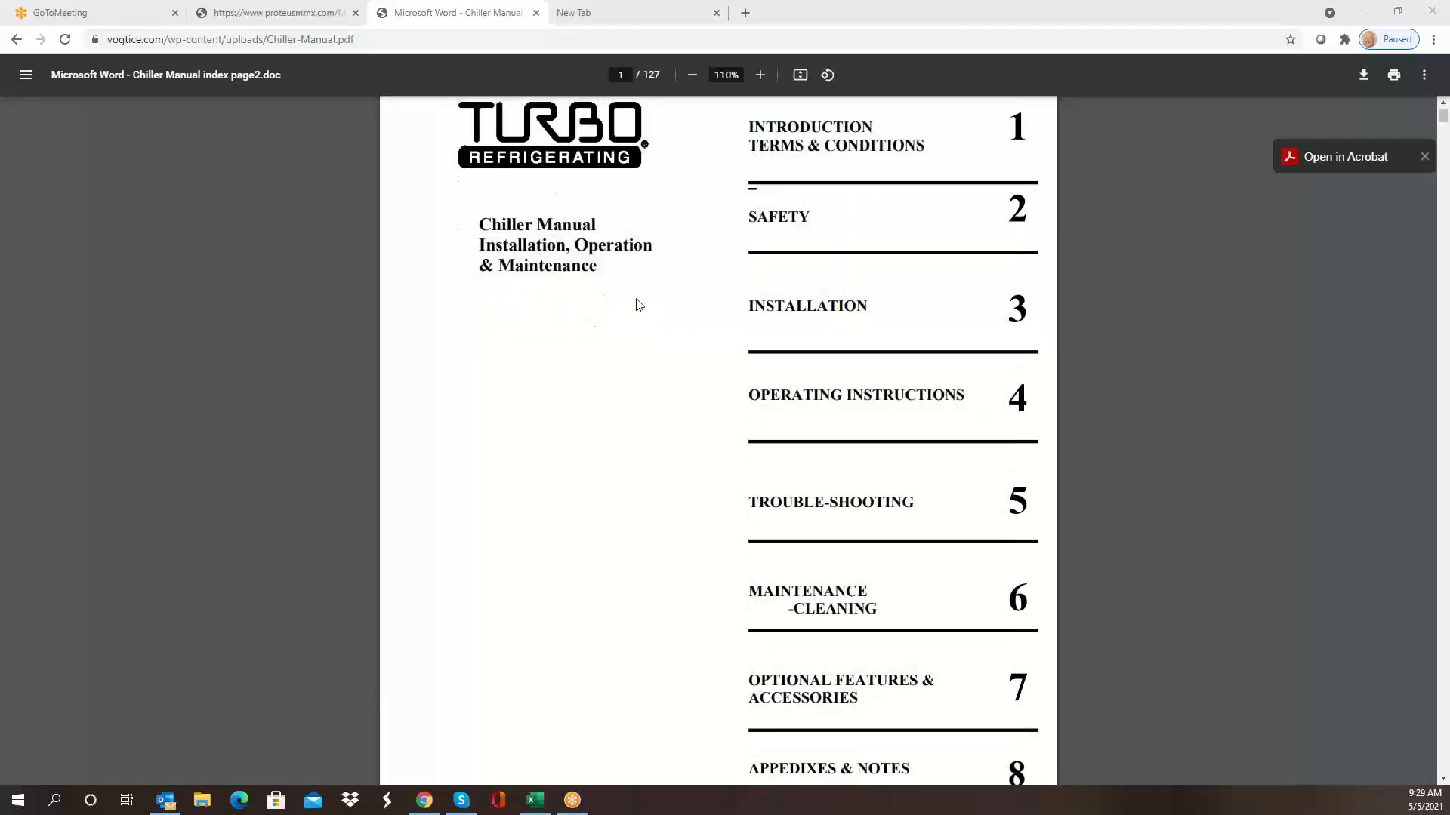
scroll(638, 305, down, 10)
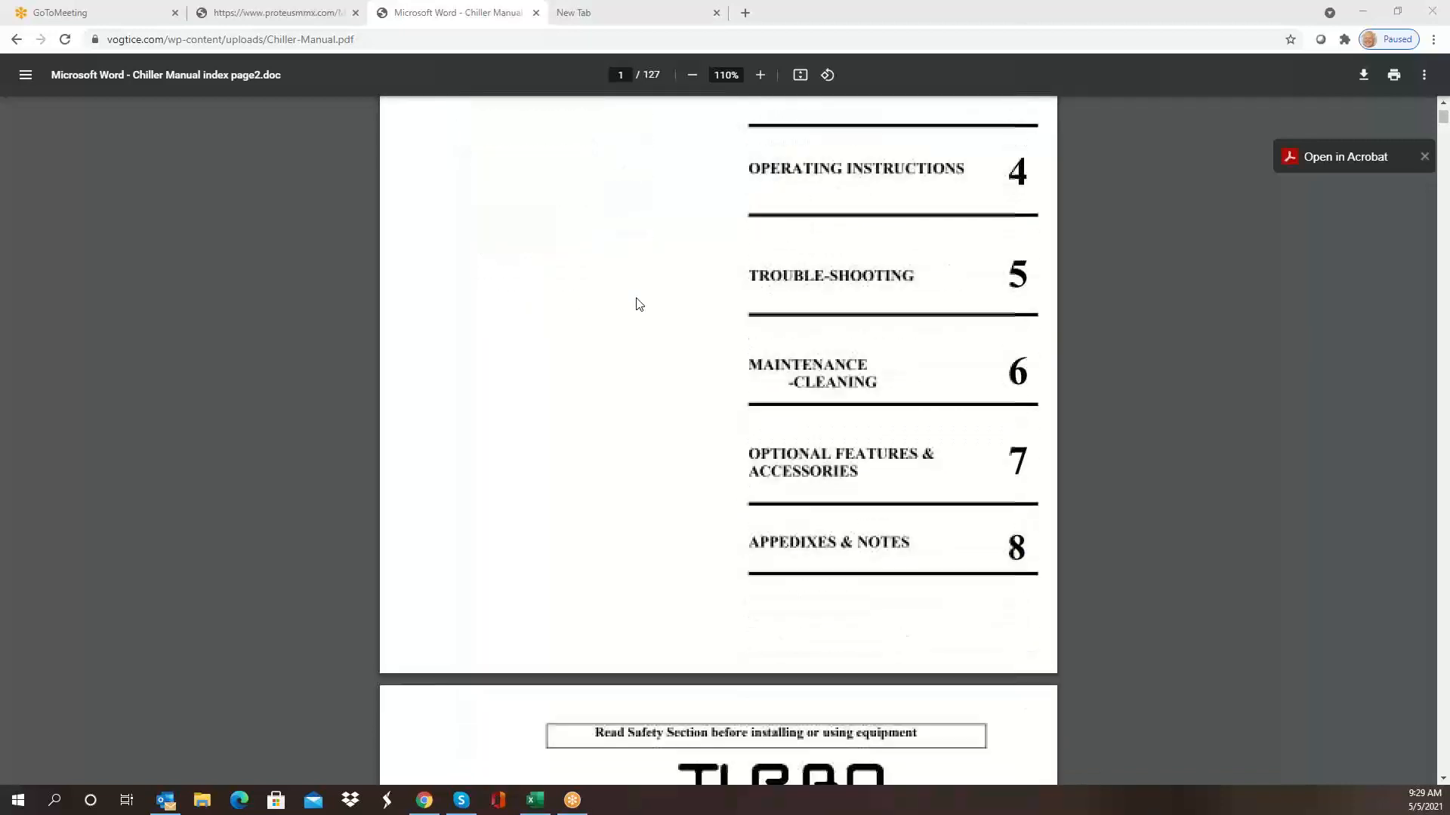
scroll(625, 305, down, 8)
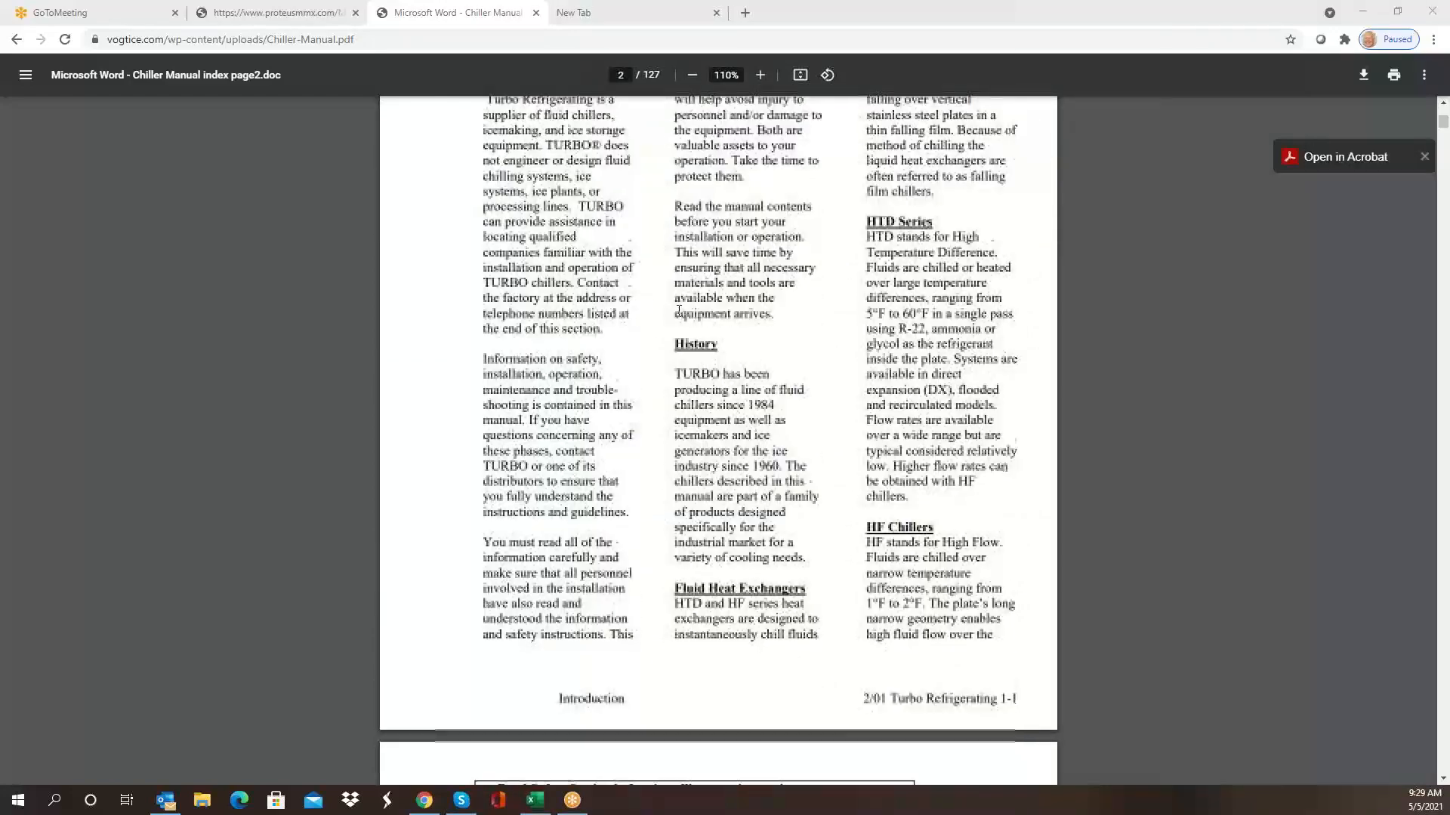
scroll(679, 311, down, 6)
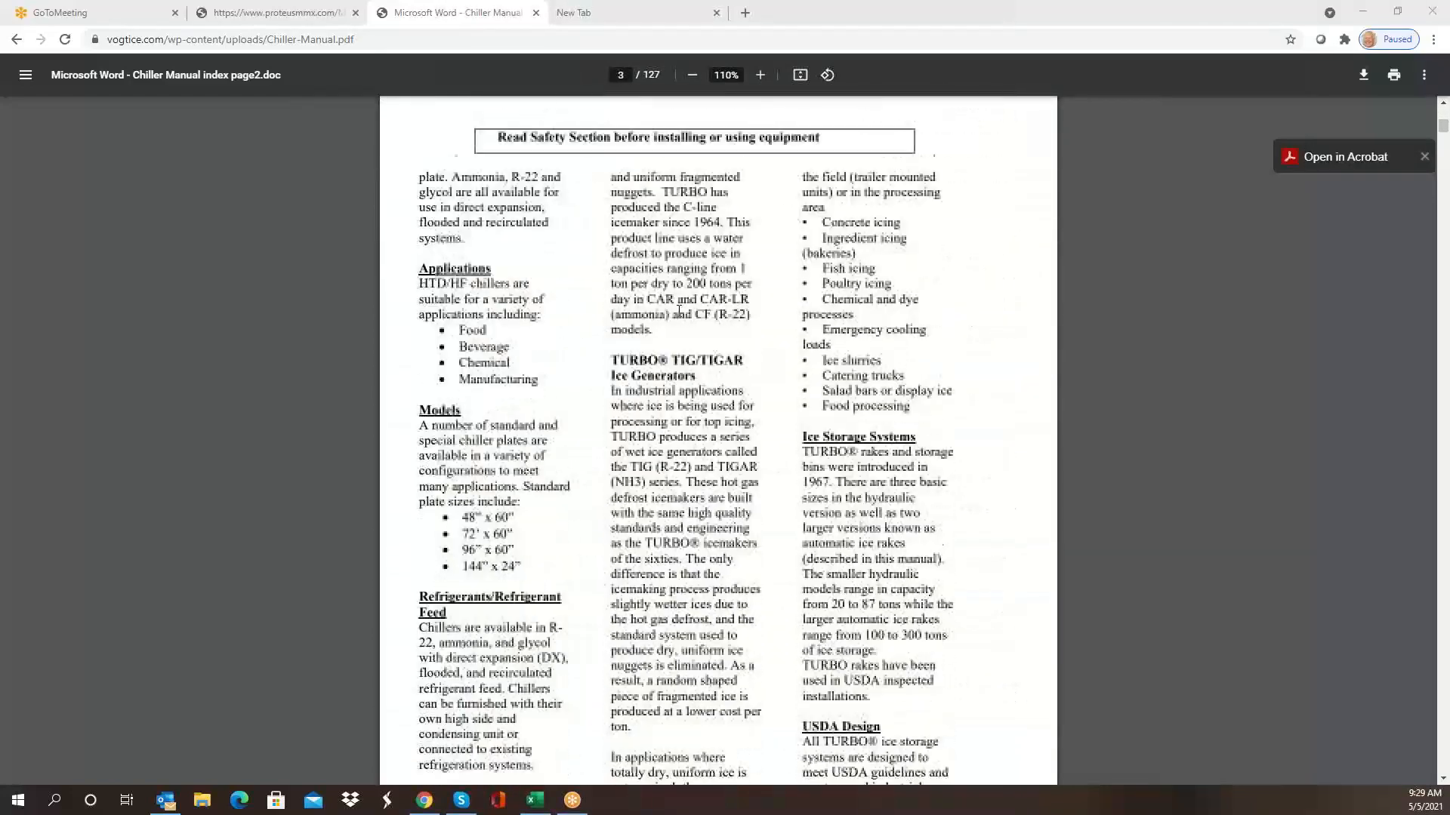
scroll(679, 311, down, 3)
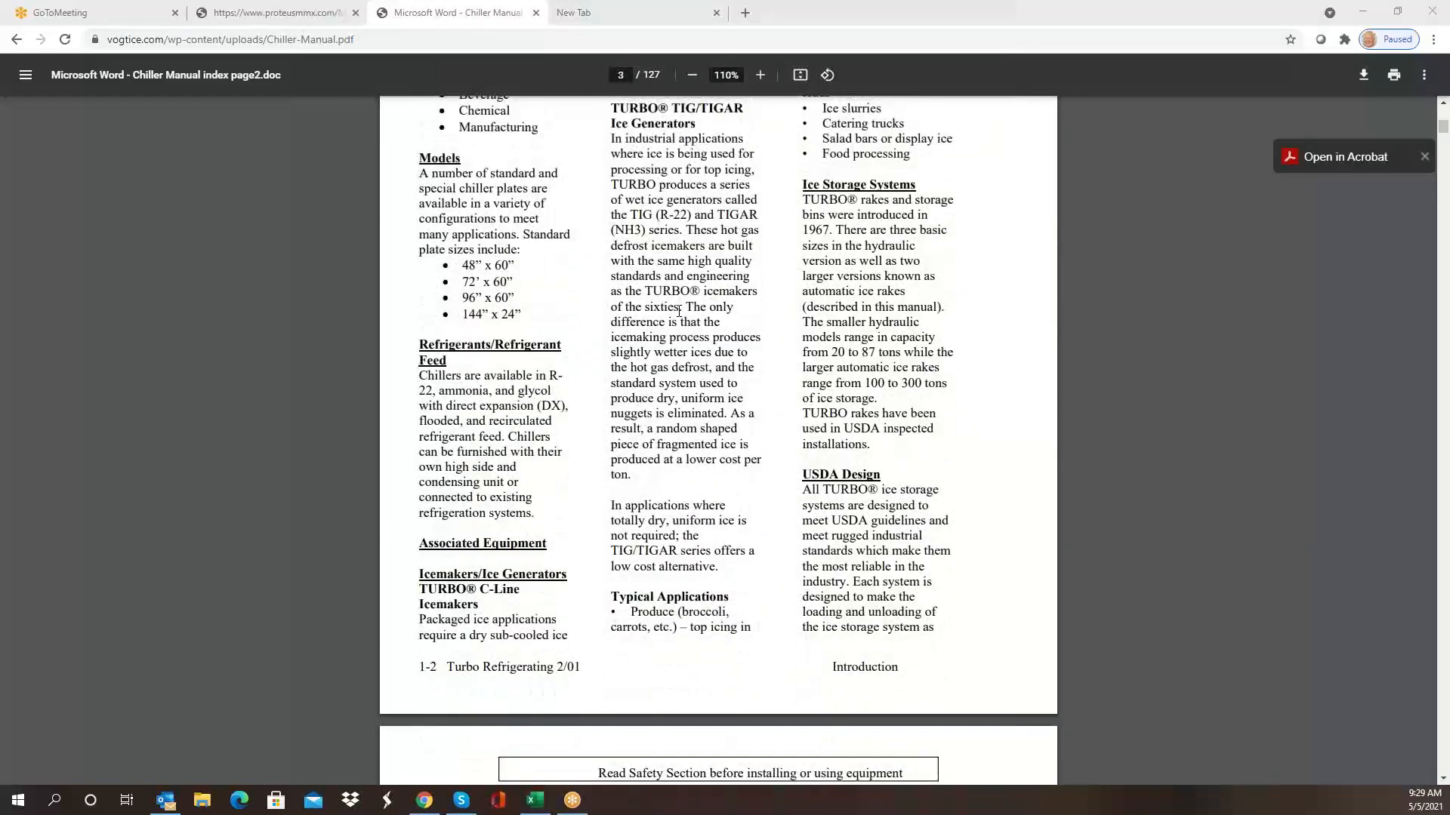
scroll(679, 311, down, 5)
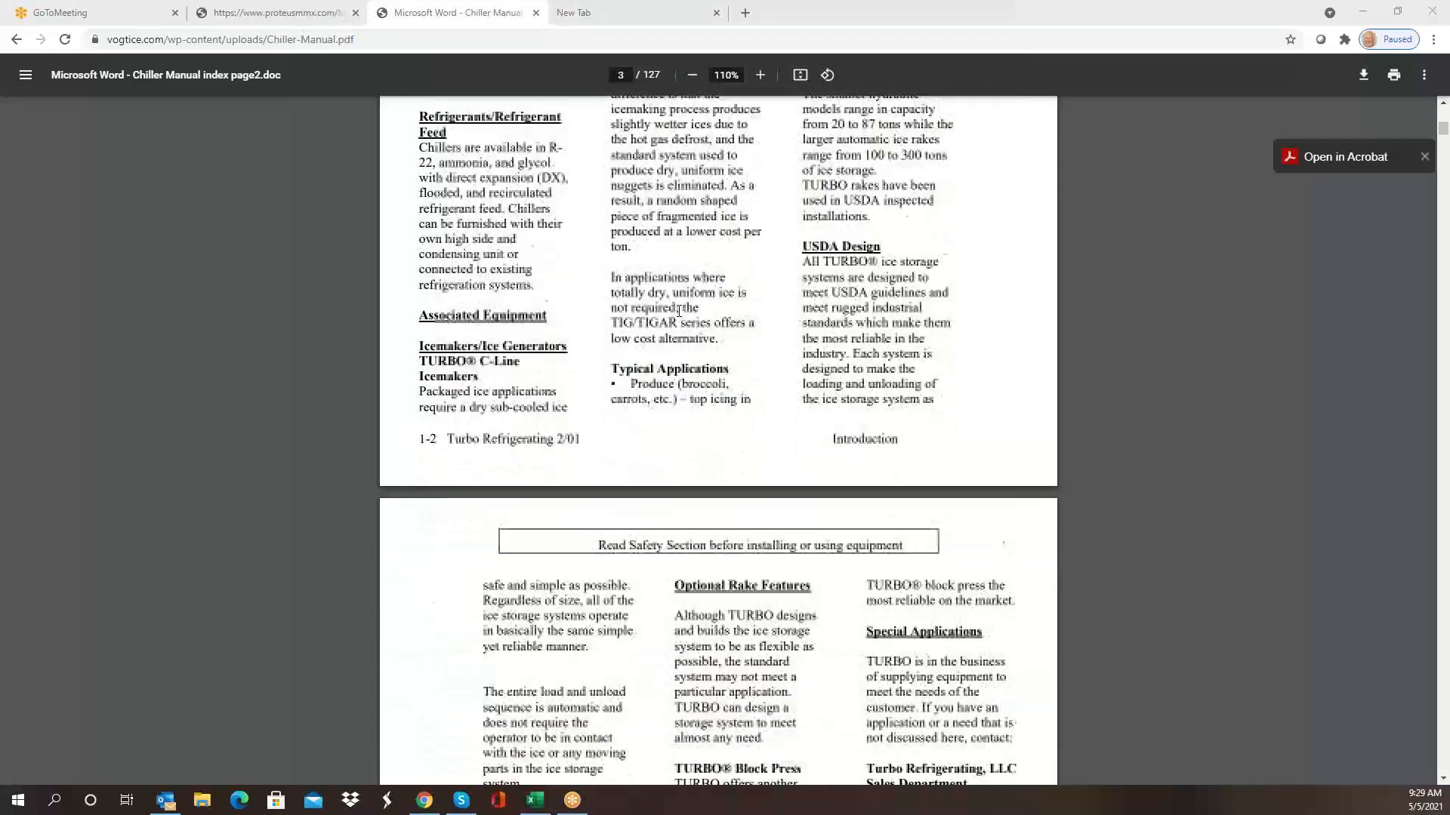
scroll(679, 311, down, 5)
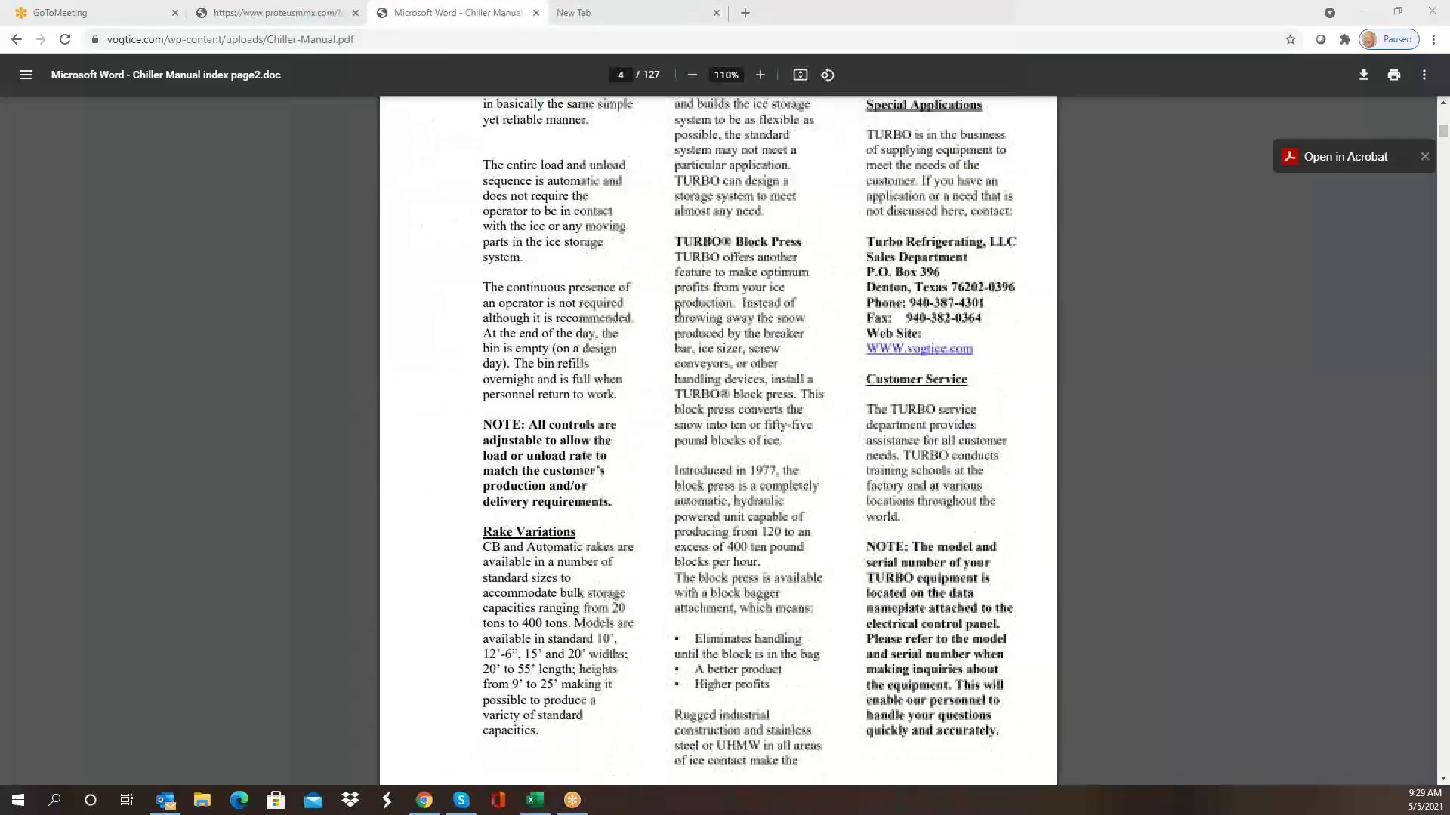
scroll(679, 312, down, 2)
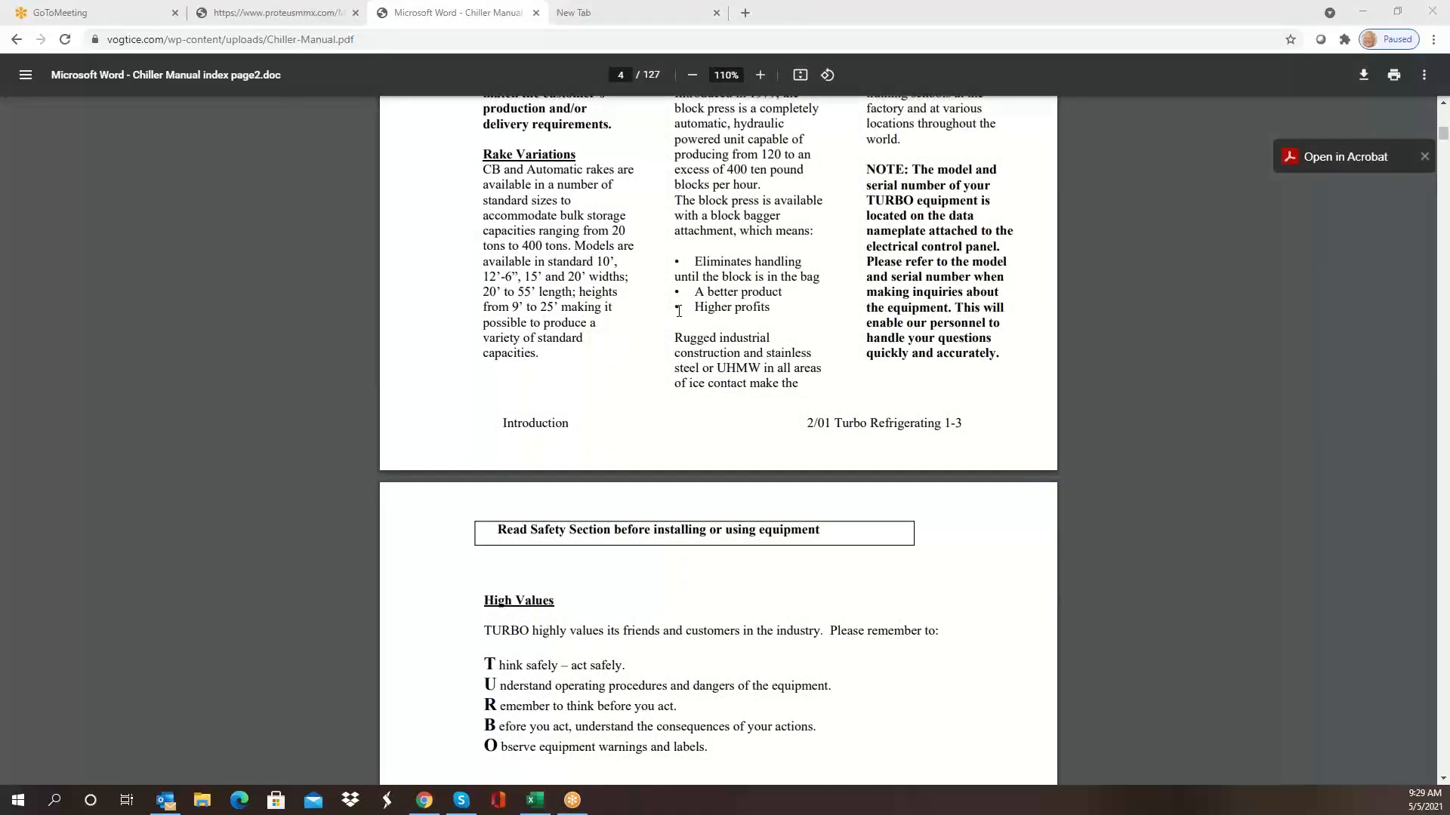
scroll(679, 311, down, 3)
scroll(679, 311, up, 7)
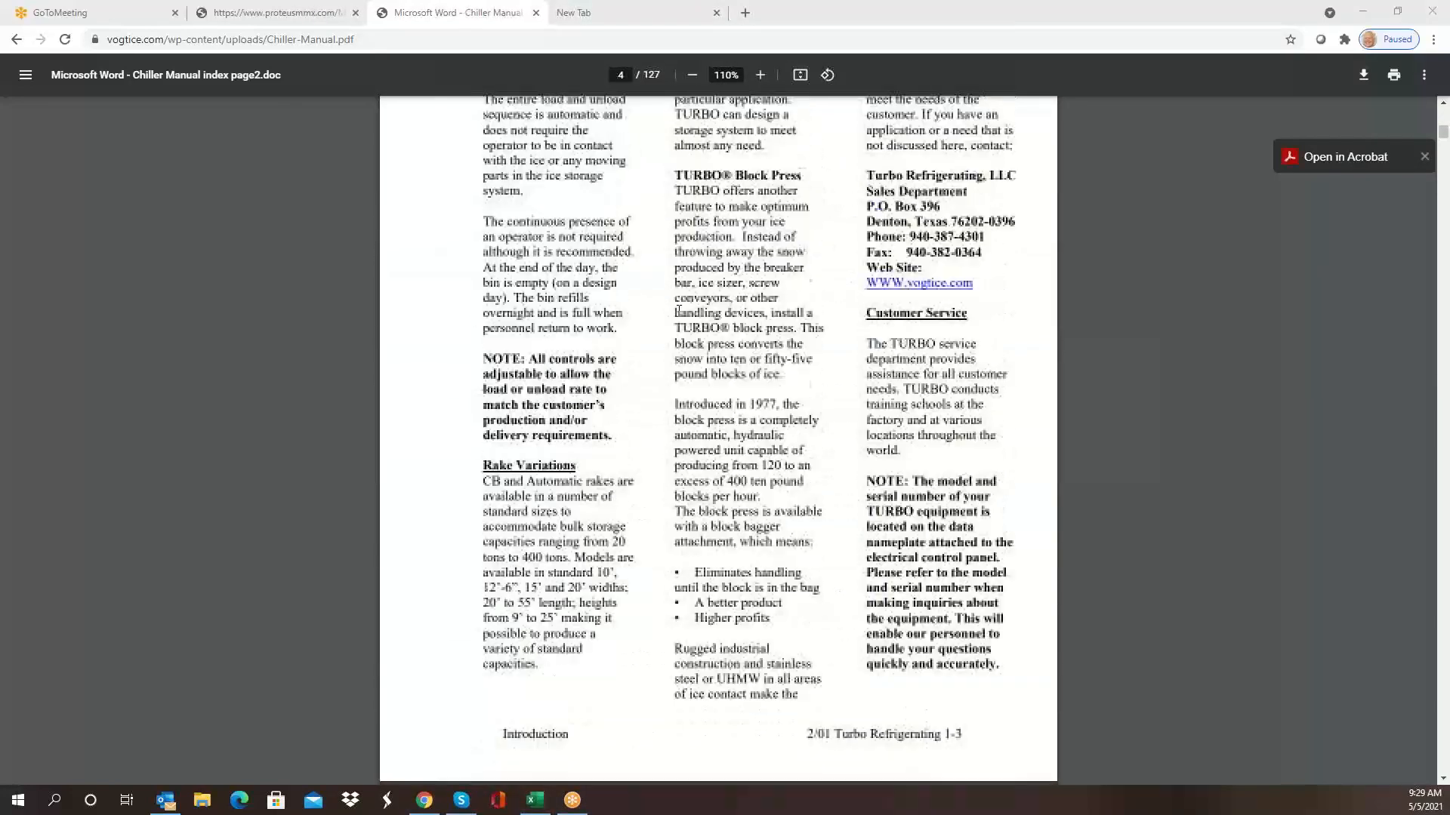
scroll(679, 311, up, 9)
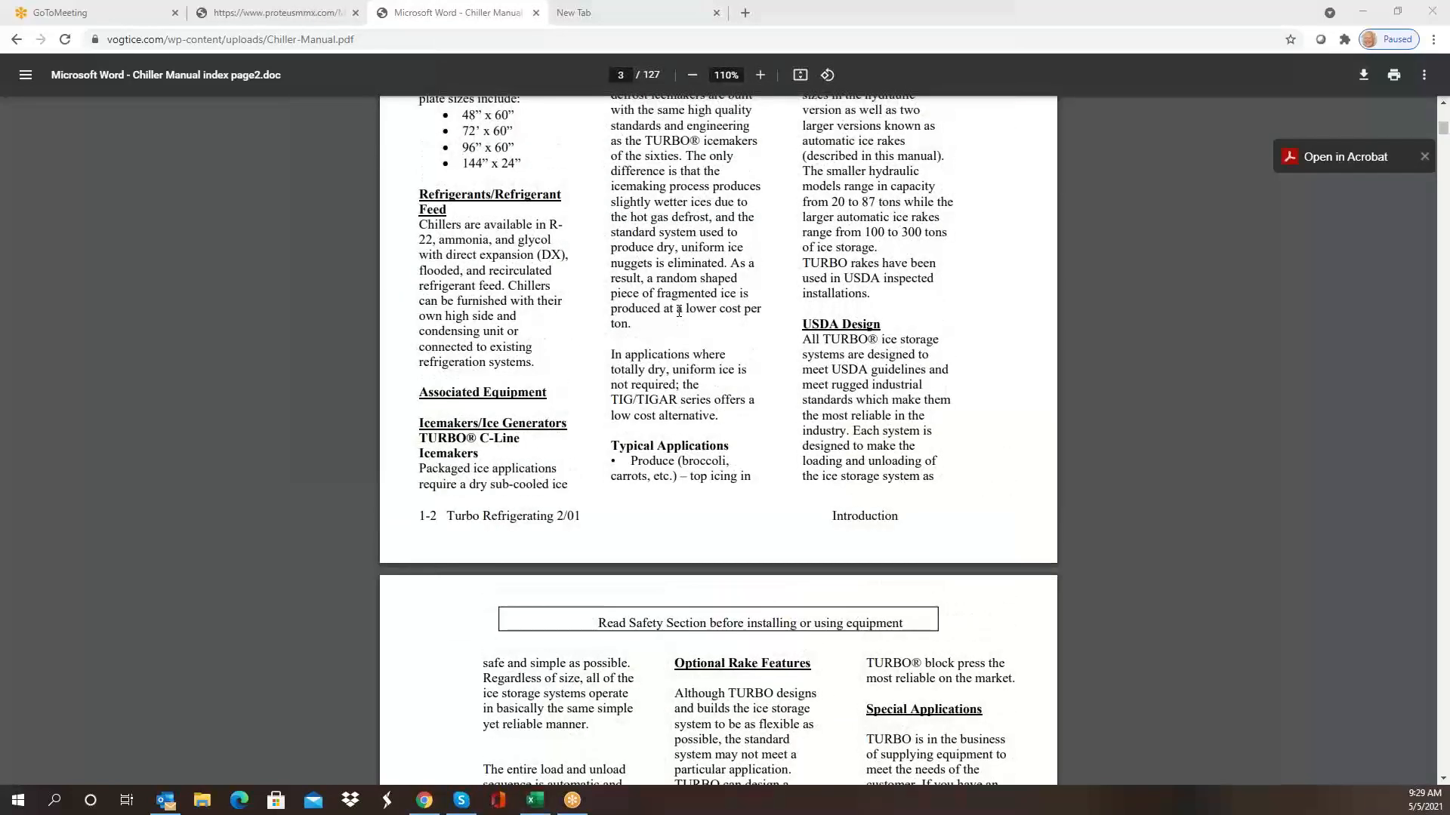
scroll(679, 311, up, 2)
scroll(679, 311, up, 2)
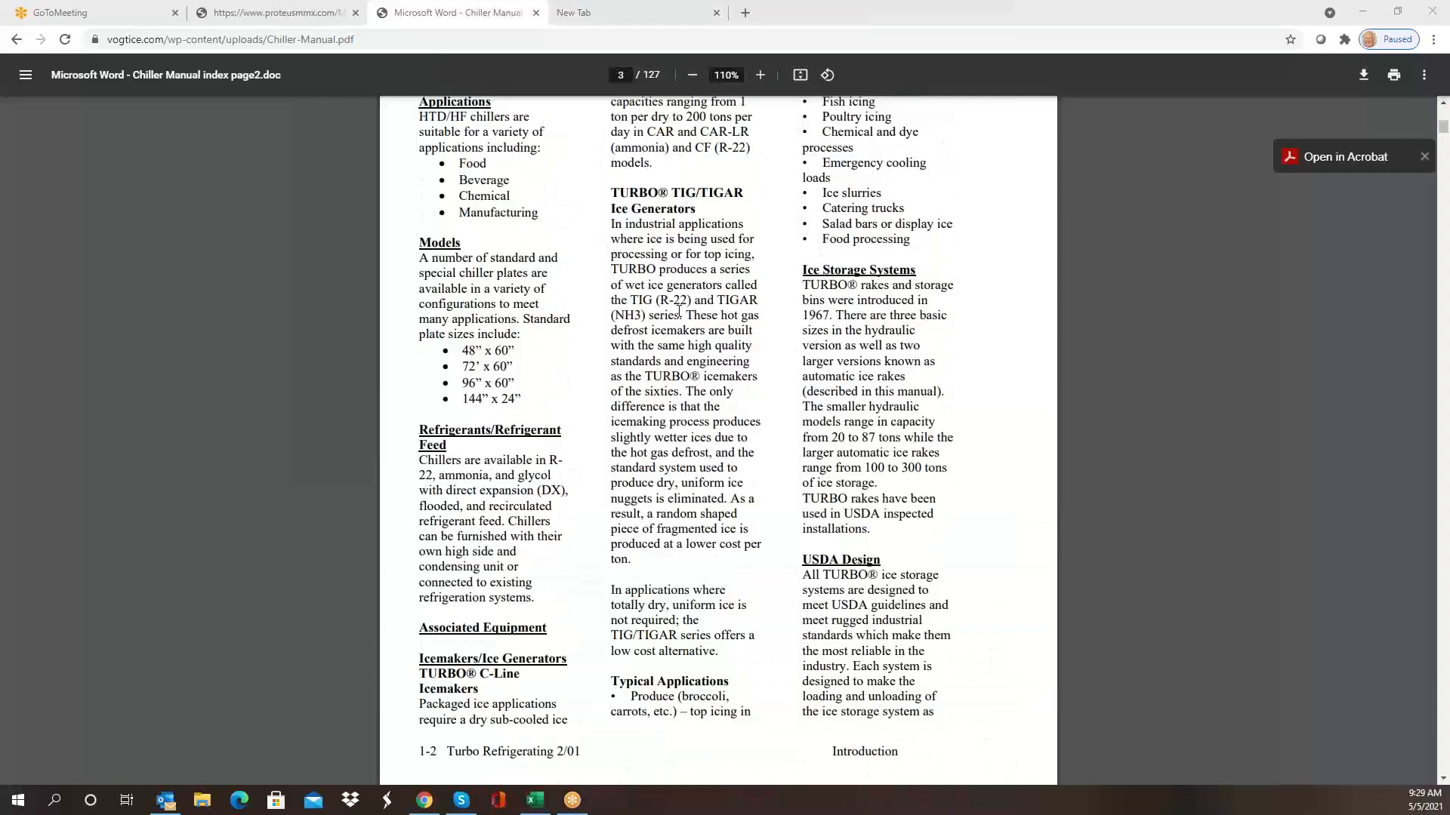
scroll(679, 311, up, 1)
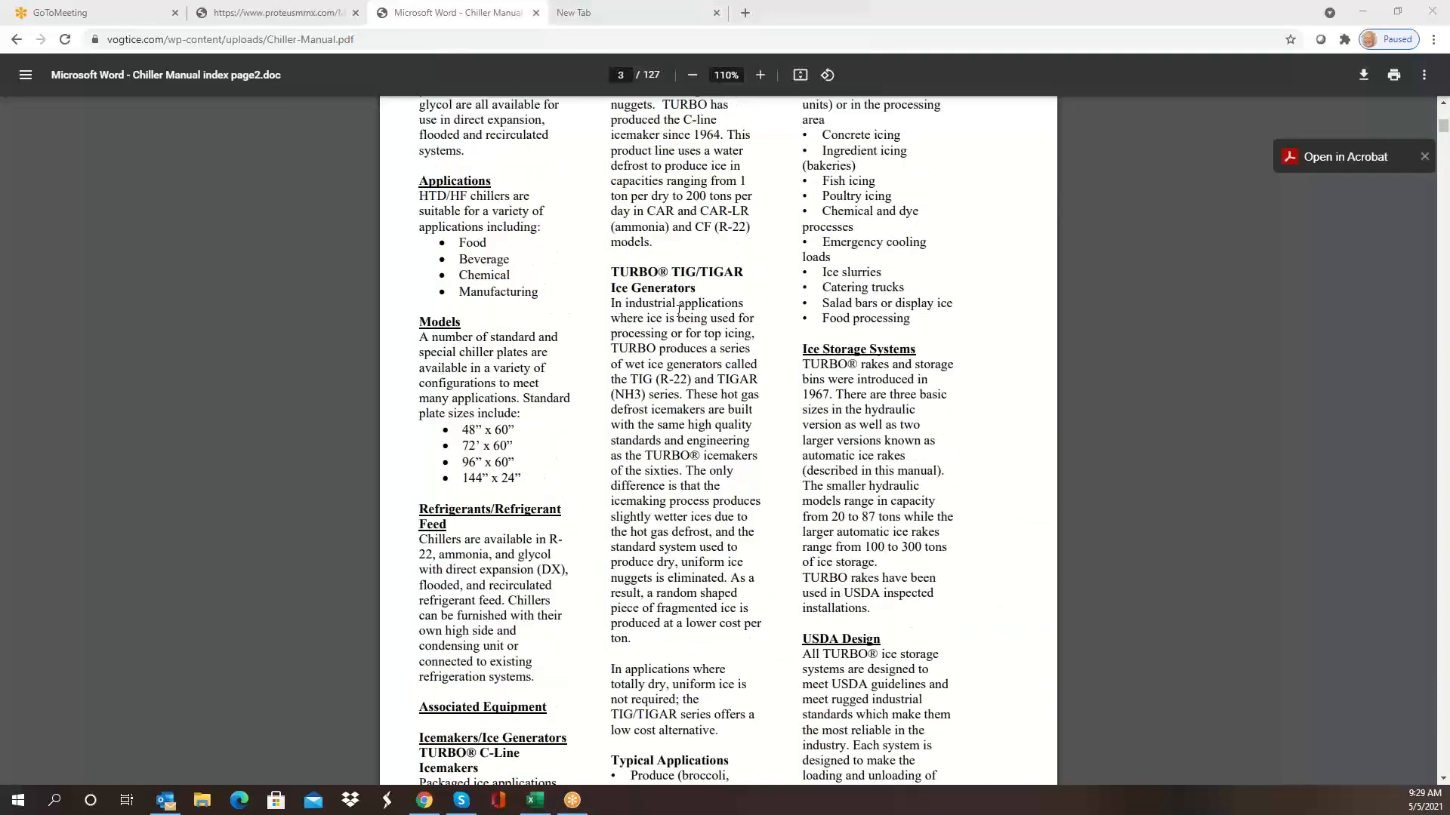
scroll(679, 311, down, 1)
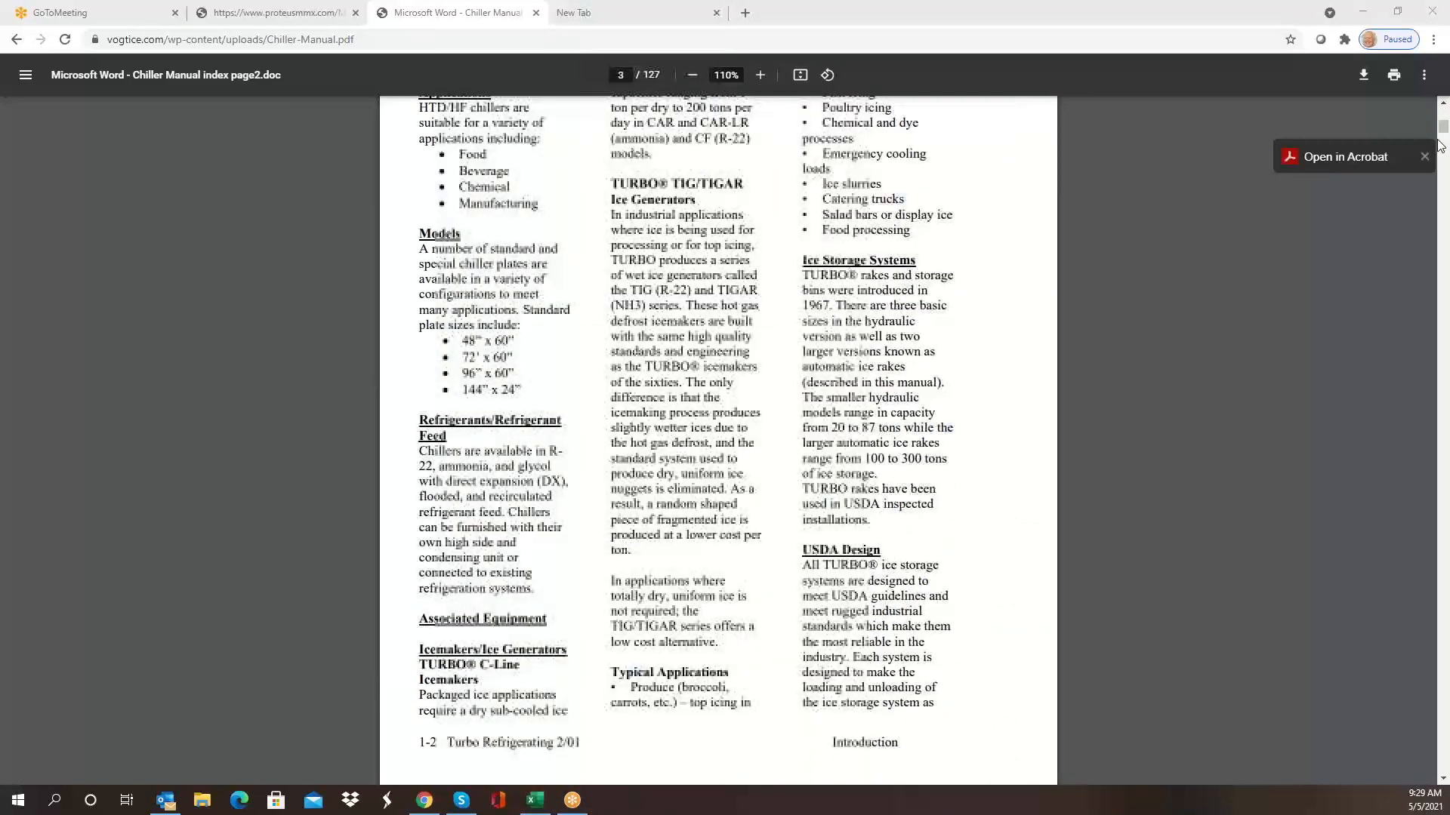
Copy the "Machinery Is Dangerous" heading and paragraph from the manual's Section 2: SAFETY into the AN_CHILLER task's description.
click(1442, 144)
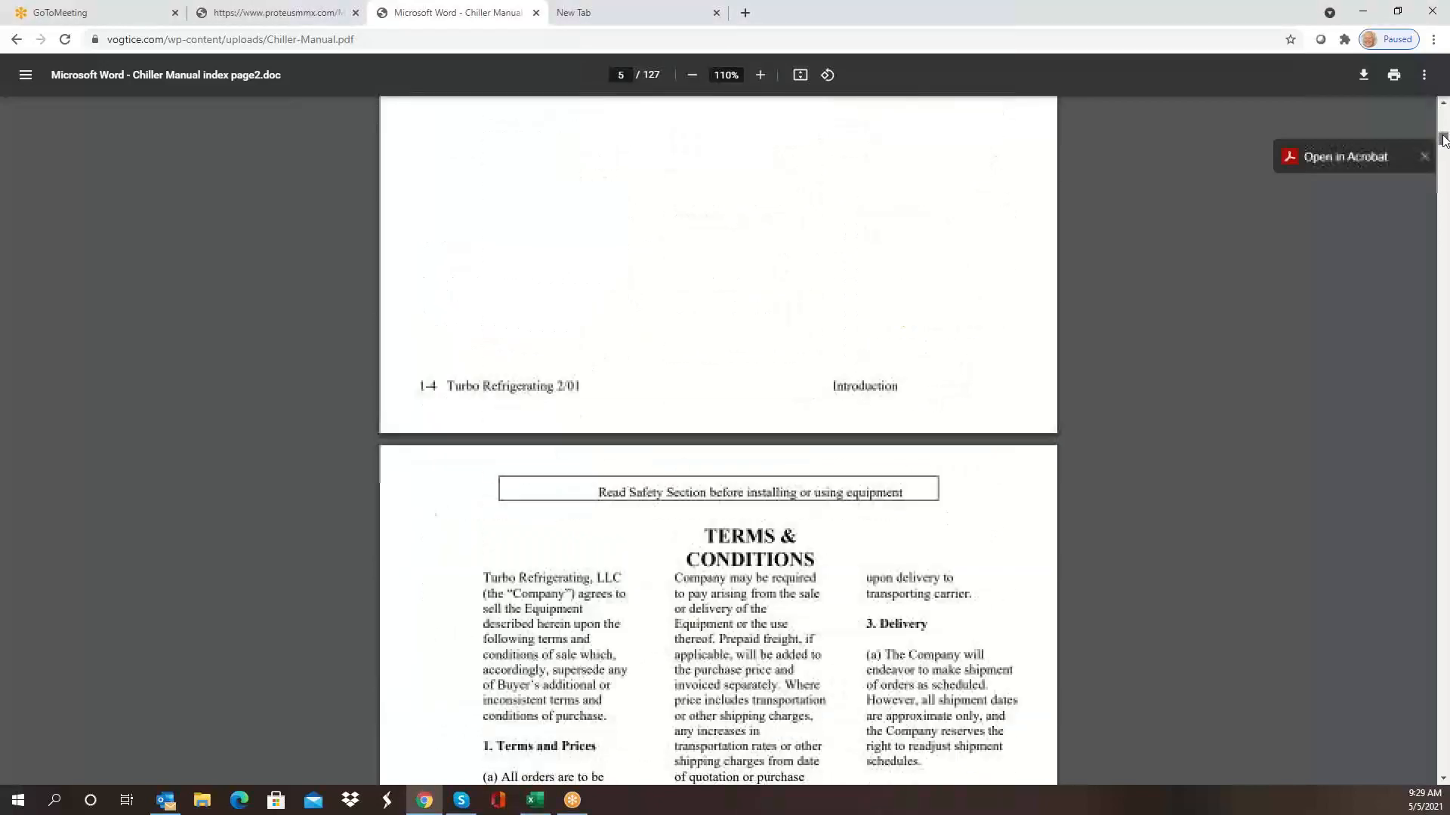
drag(1442, 140, 1443, 160)
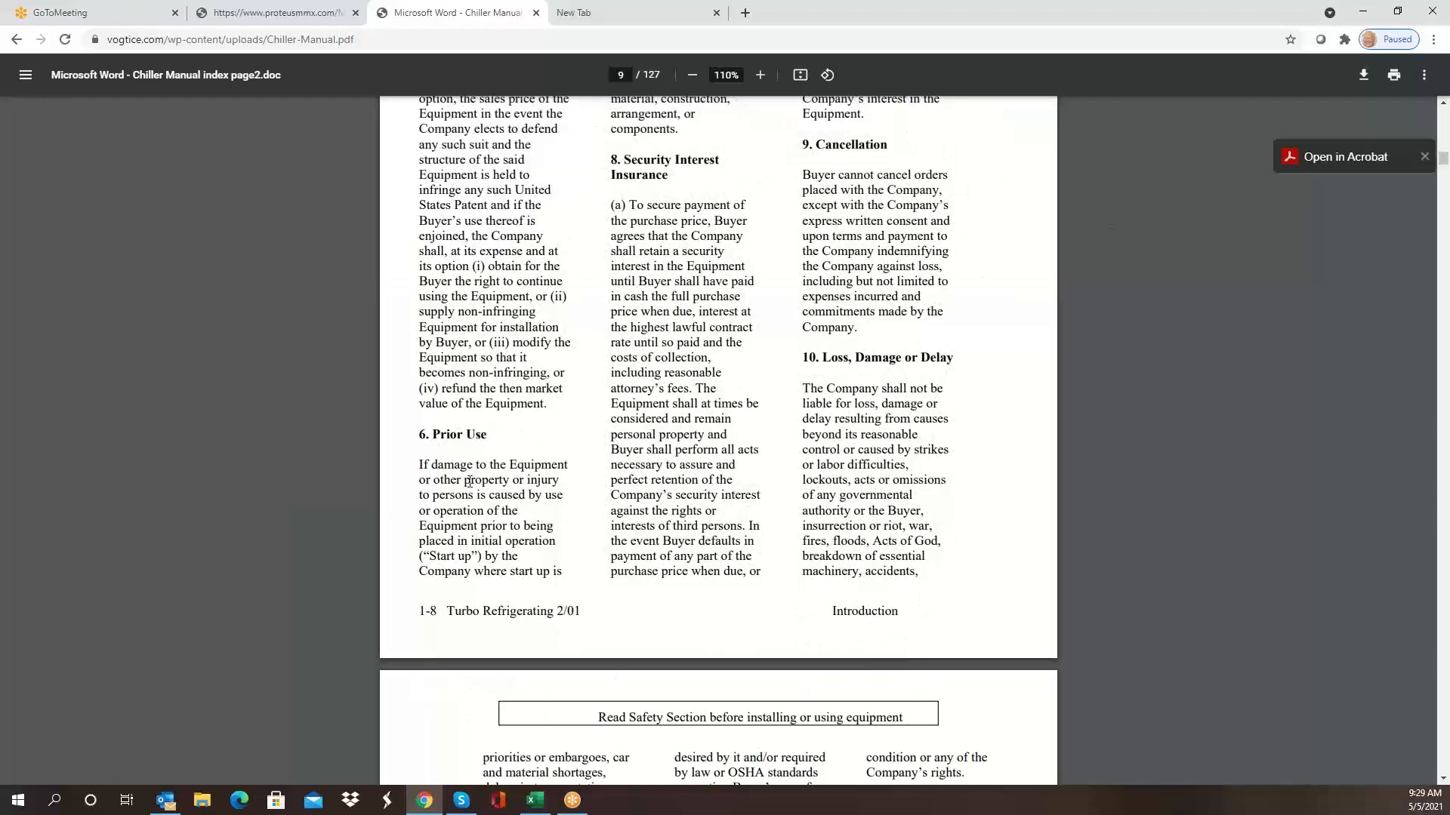
scroll(513, 502, down, 8)
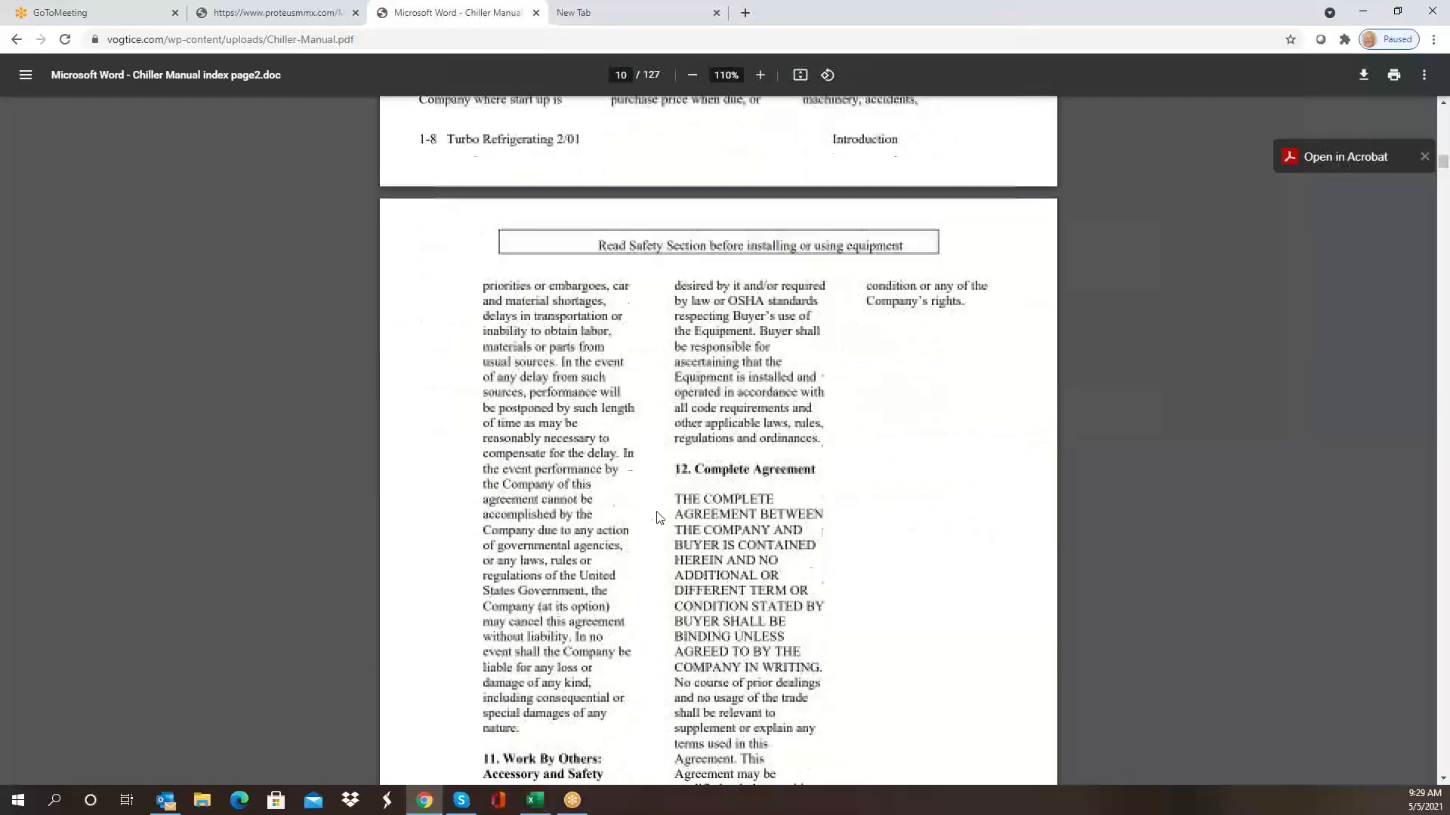
scroll(666, 506, down, 12)
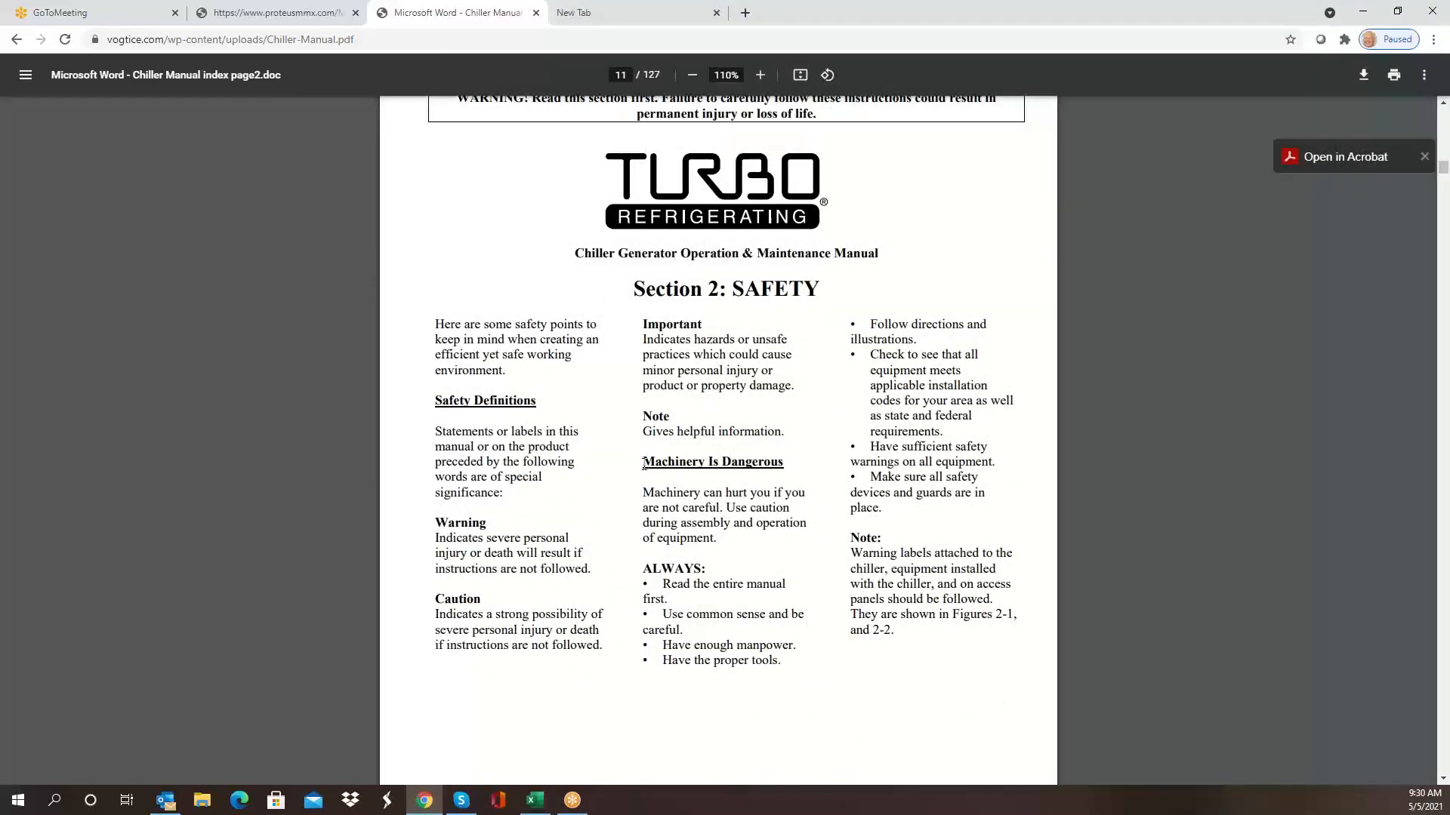
drag(643, 463, 731, 561)
key(ctrl+c)
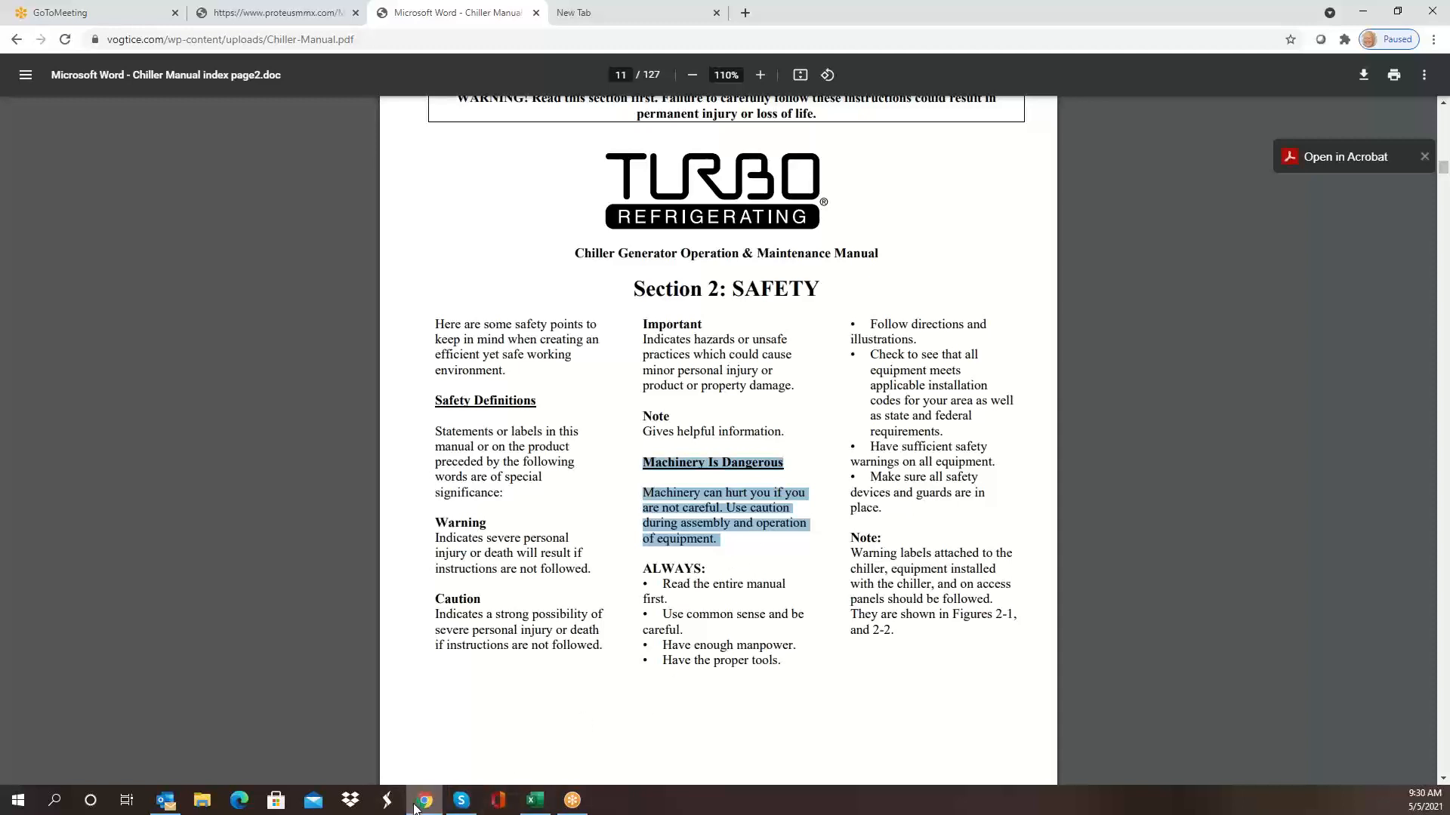
click(279, 13)
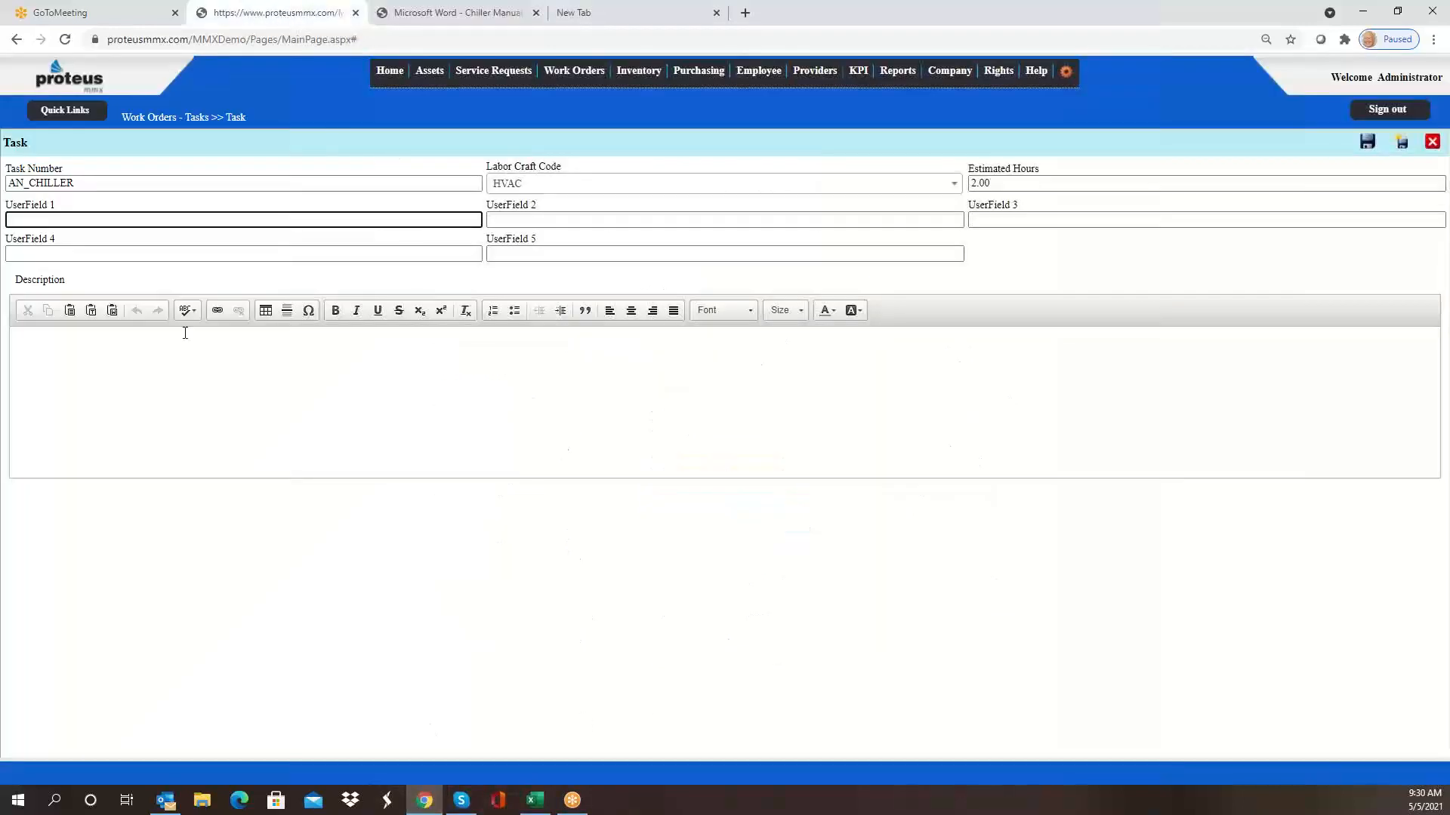
click(104, 347)
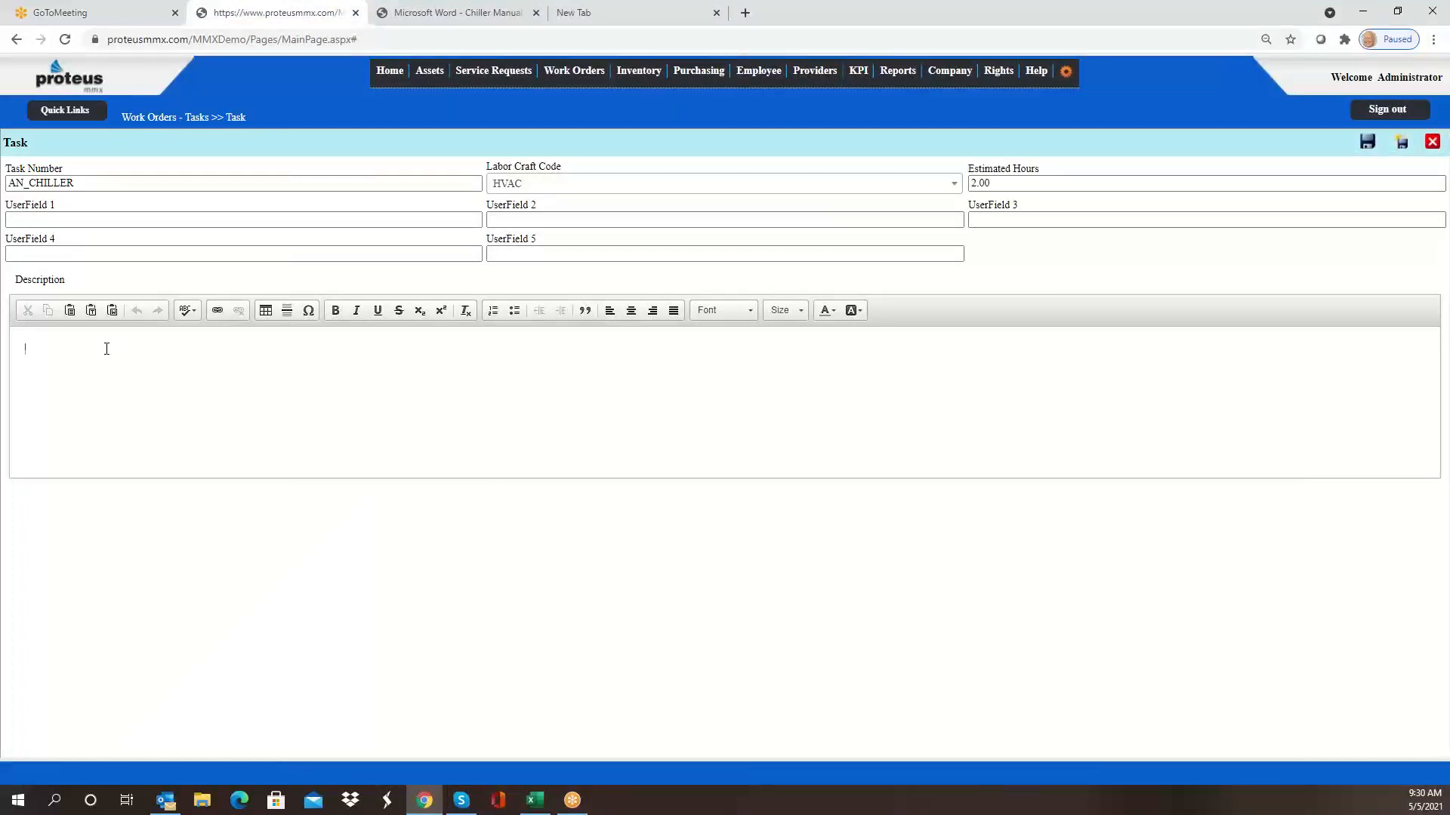
key(ctrl+v)
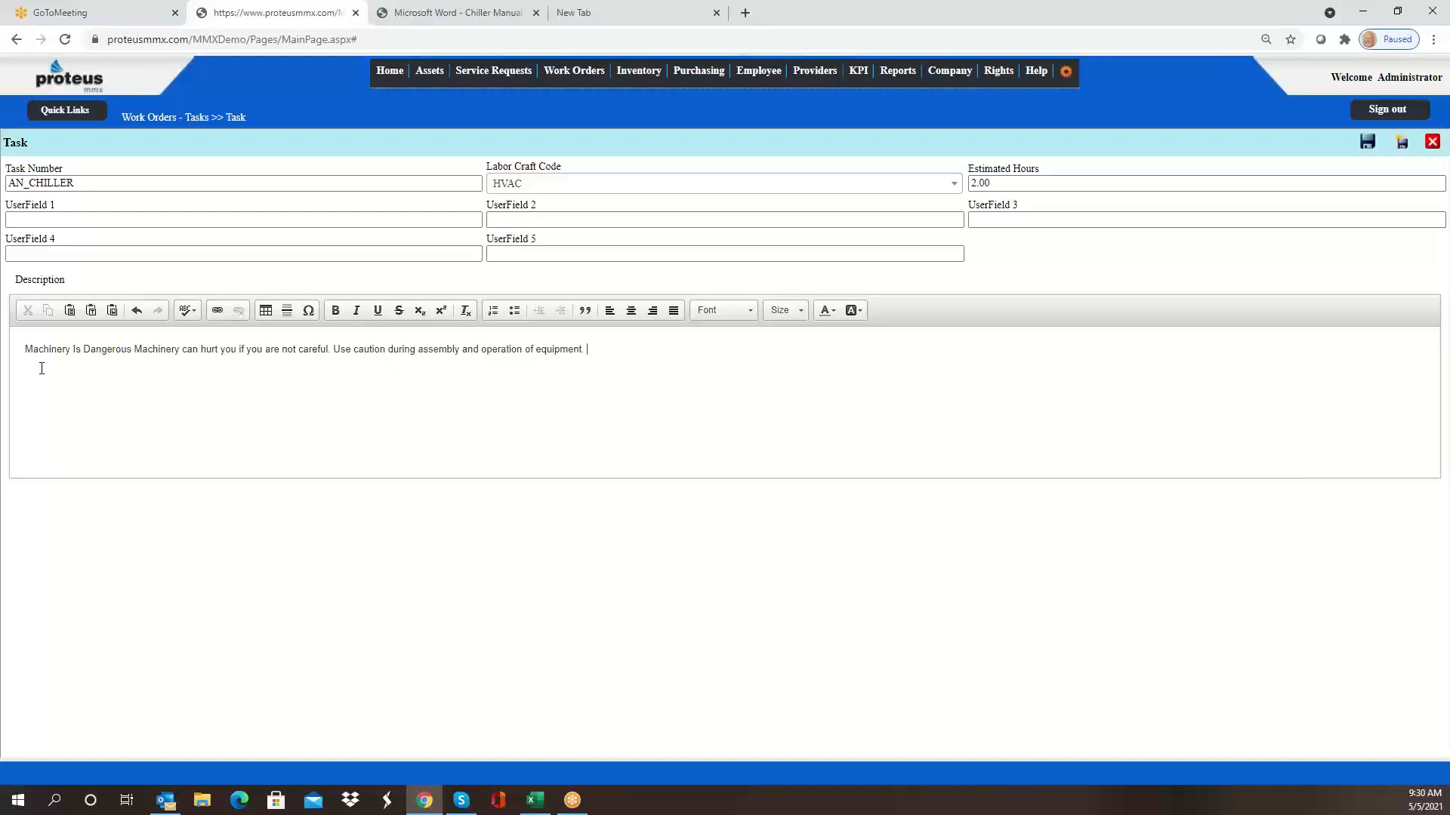
Copy the four bullet points from "Follow directions" to "guards are in place" in the manual's safety section onto a new description line.
click(444, 13)
scroll(943, 176, down, 3)
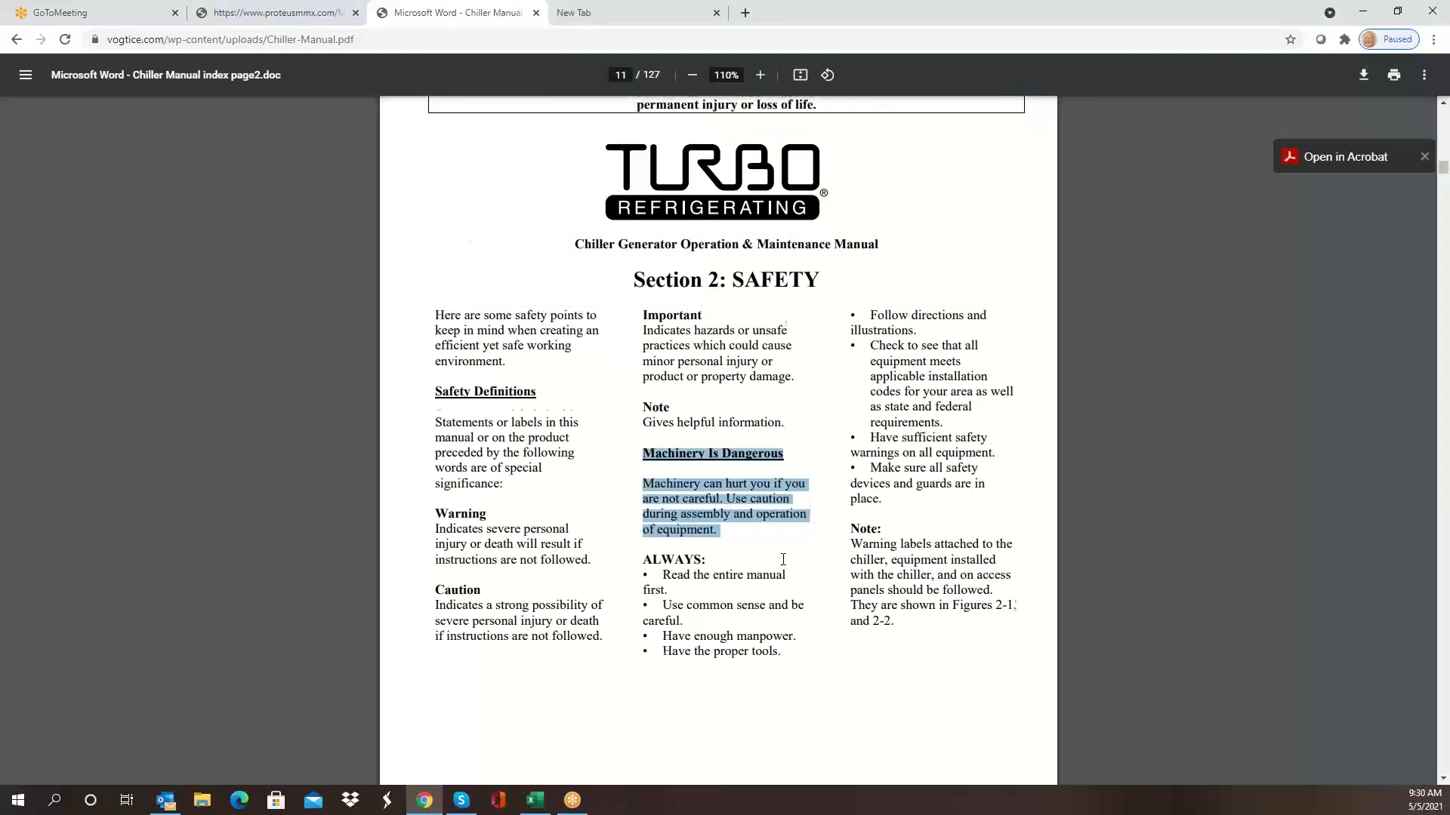
scroll(943, 176, up, 2)
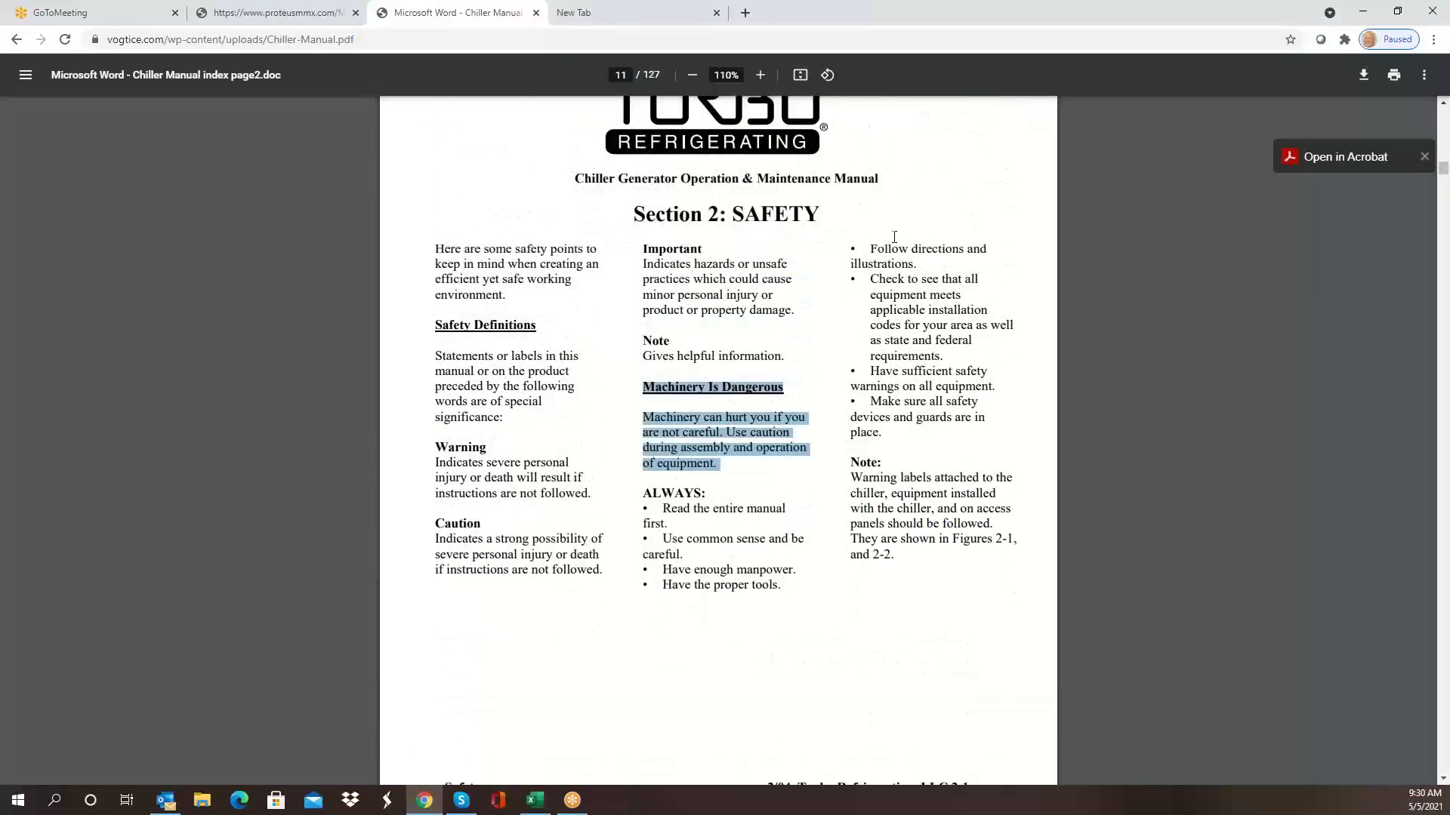
drag(851, 248, 891, 433)
key(ctrl+c)
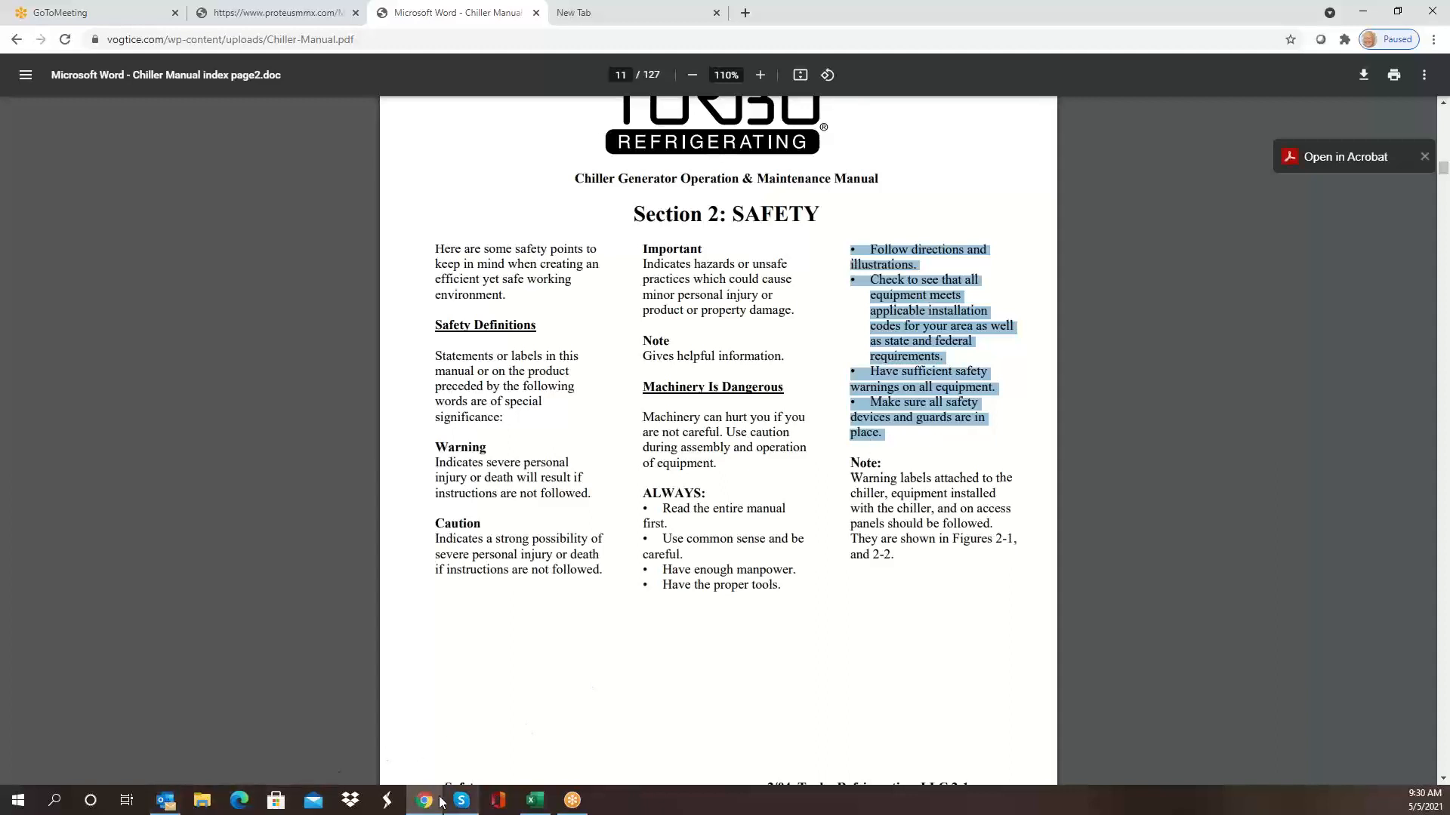
click(272, 13)
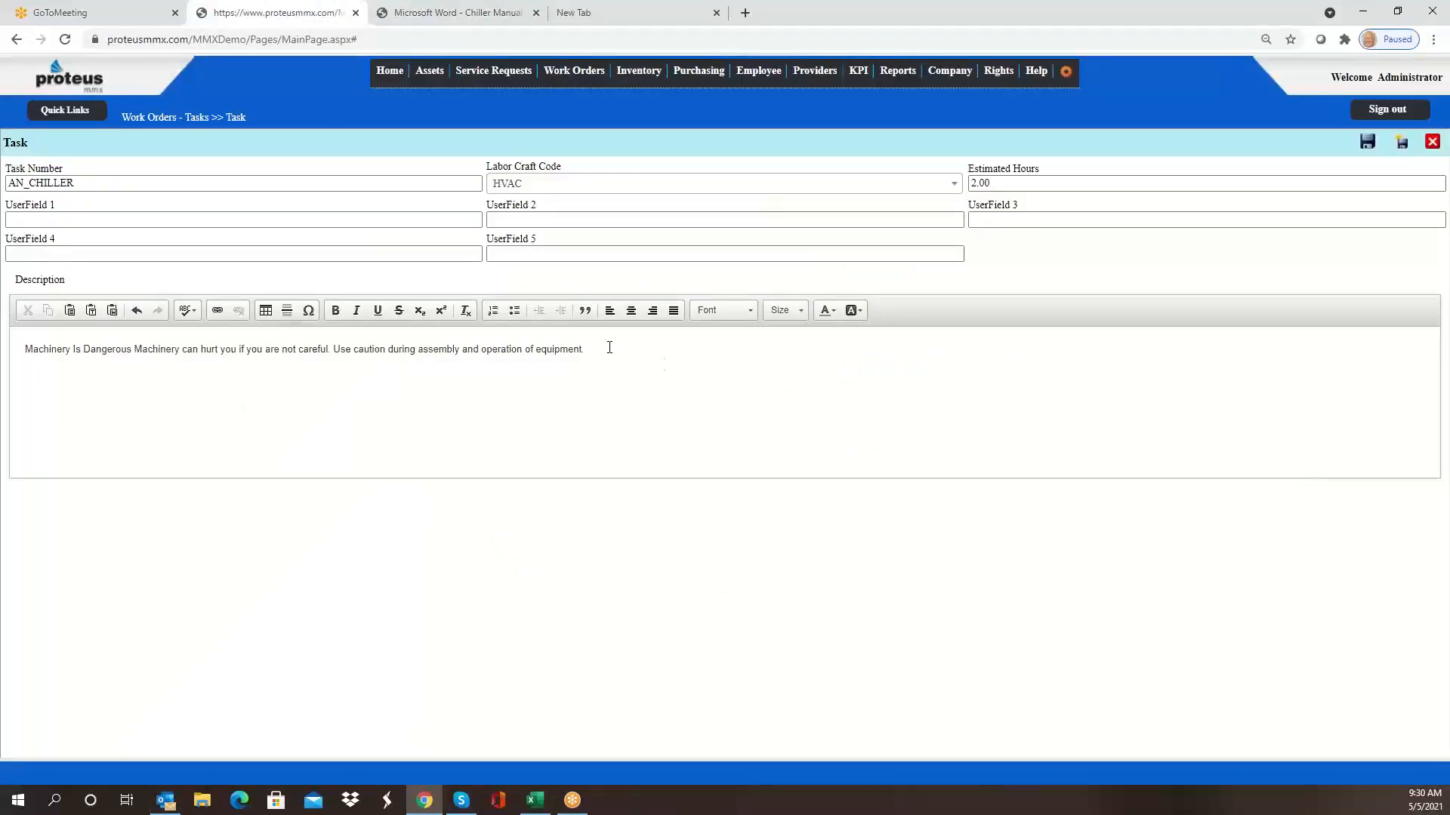
key(ctrl+v)
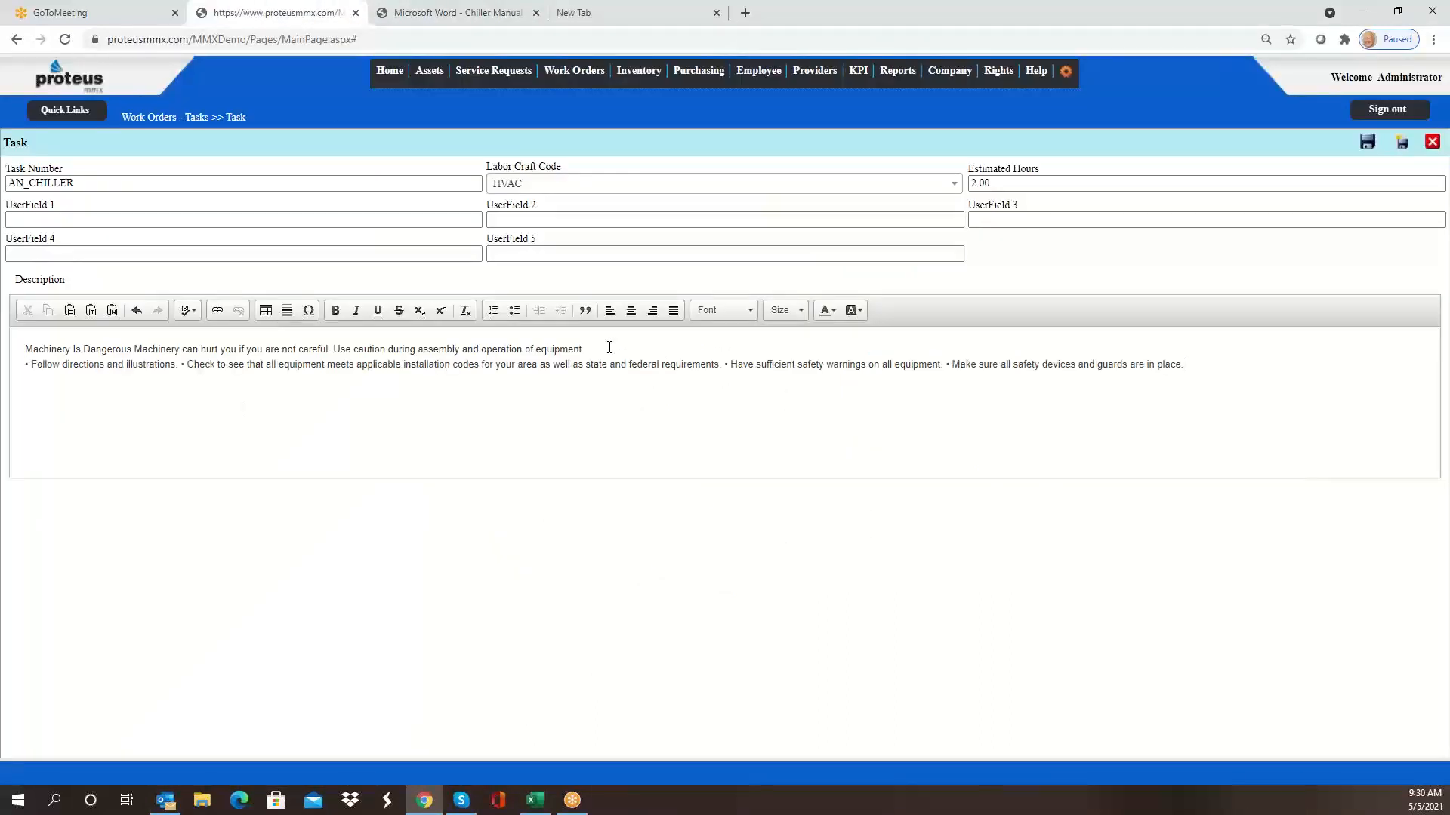
Put the "Have sufficient safety warnings" and "Make sure all safety devices" sentences on separate lines of the description.
click(731, 364)
key(Return)
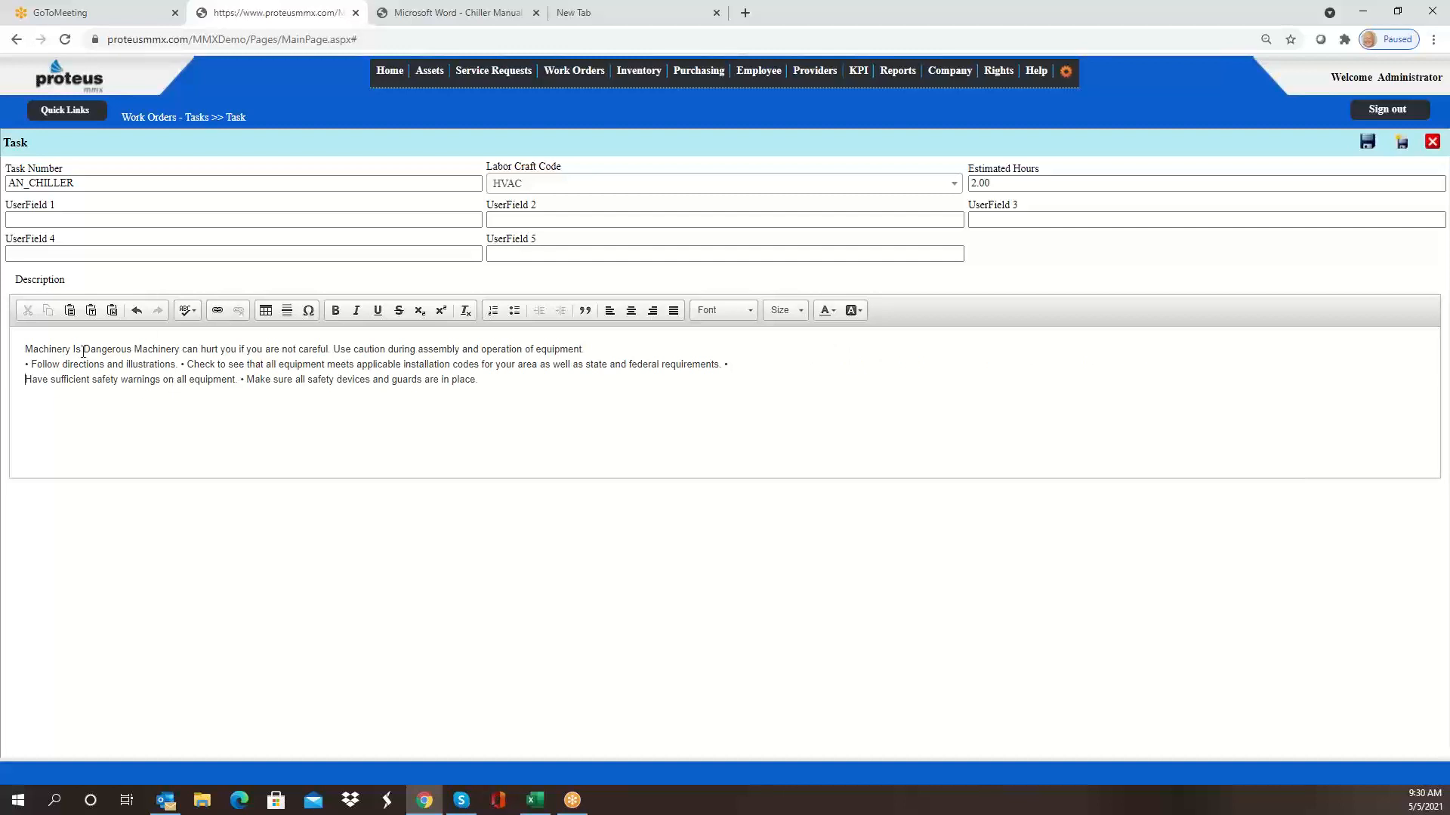
click(246, 379)
key(Return)
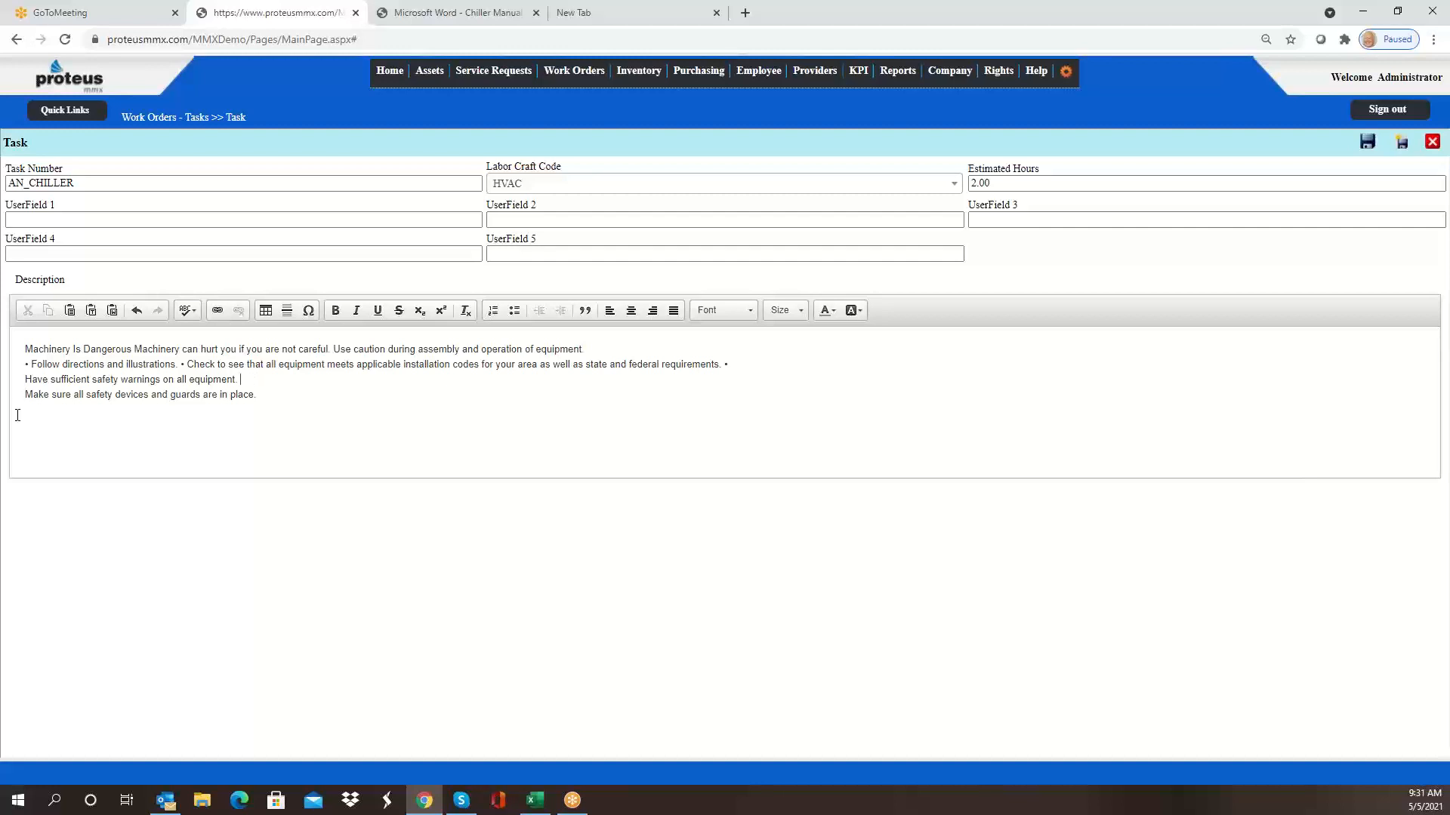
Remove the remaining bullet characters from the description and start "Check to see that all equipment" on its own line.
click(31, 363)
key(BackSpace)
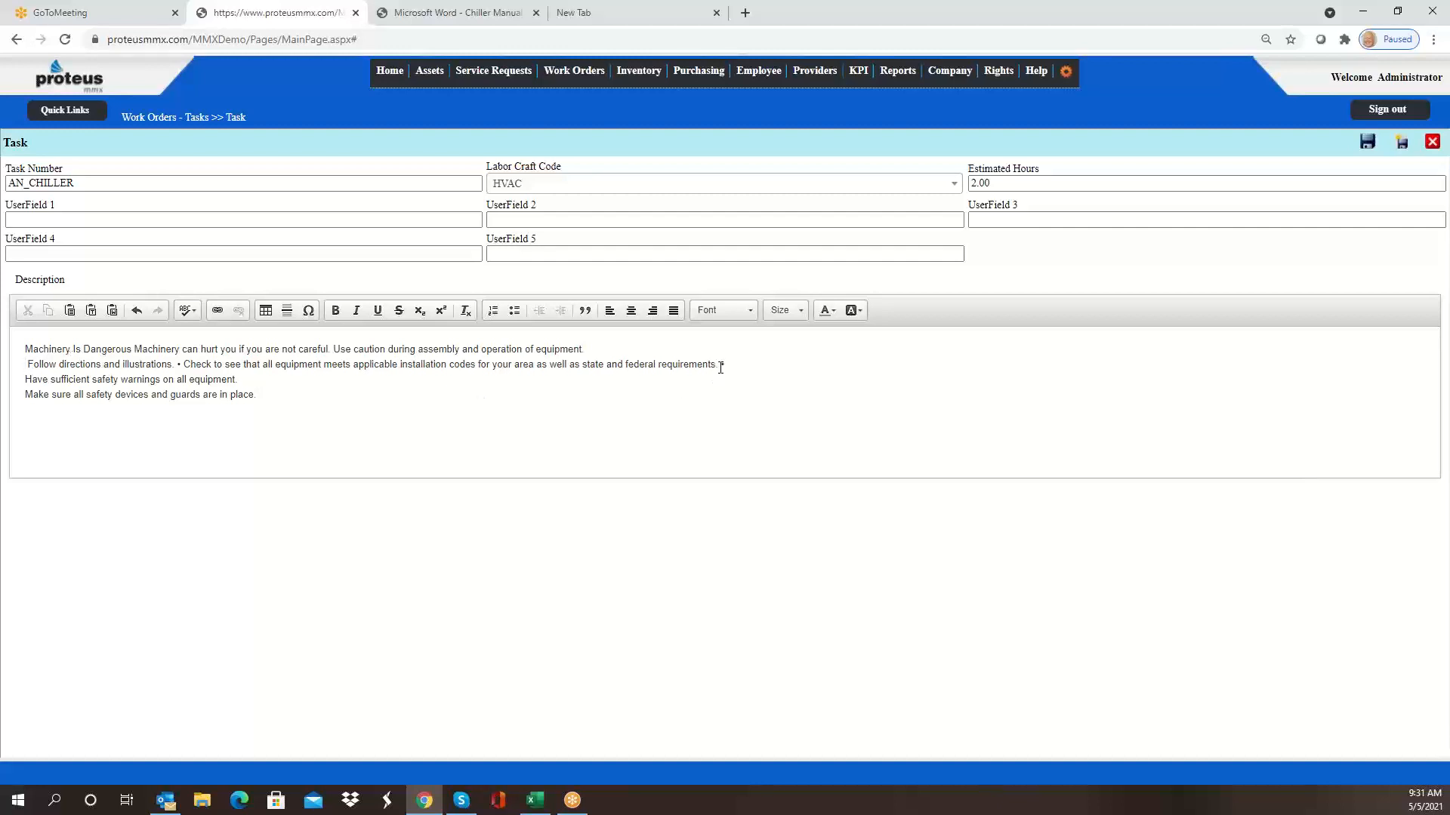
drag(718, 370, 733, 370)
key(BackSpace)
click(185, 363)
key(BackSpace)
key(BackSpace)
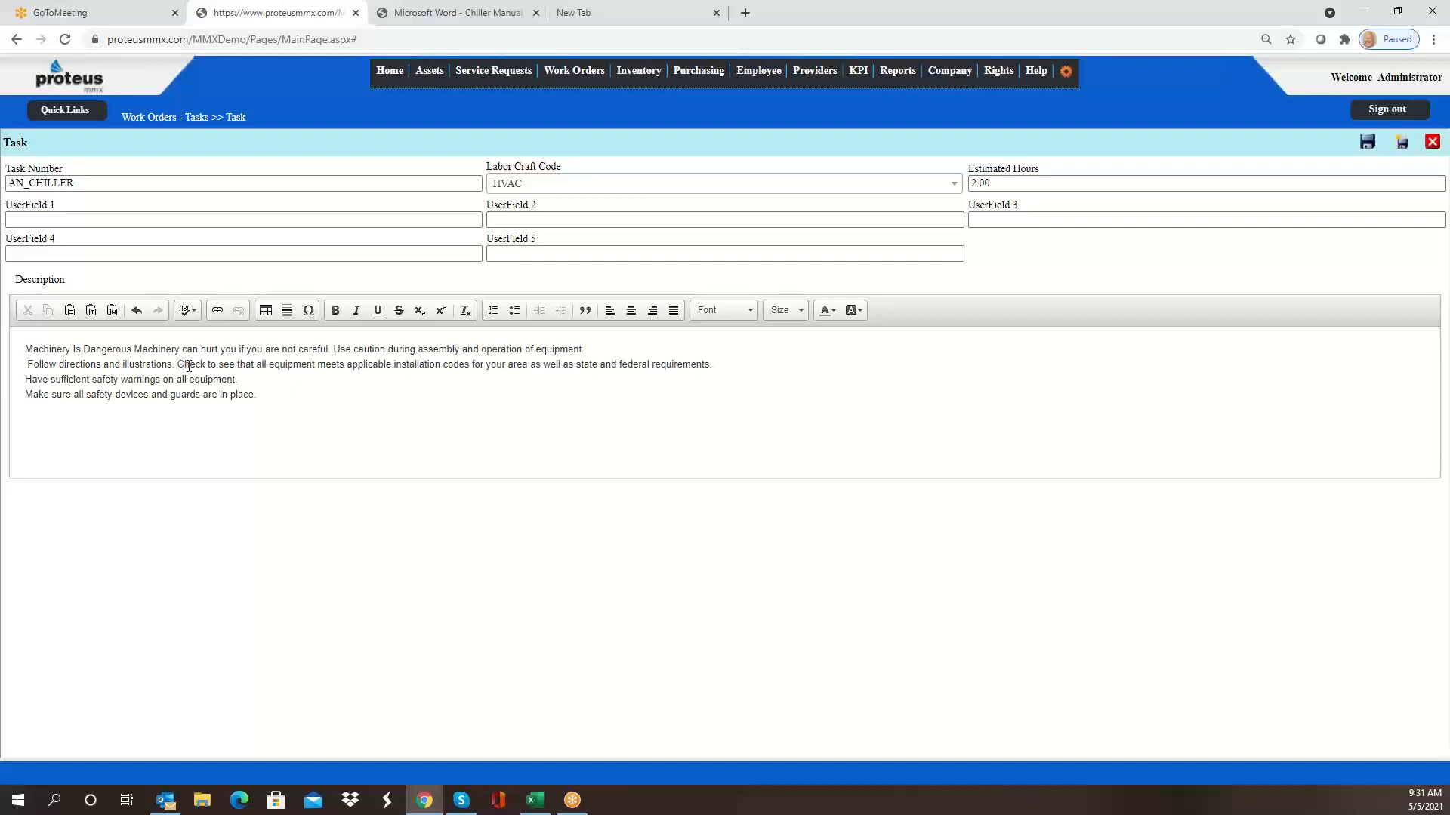
key(Return)
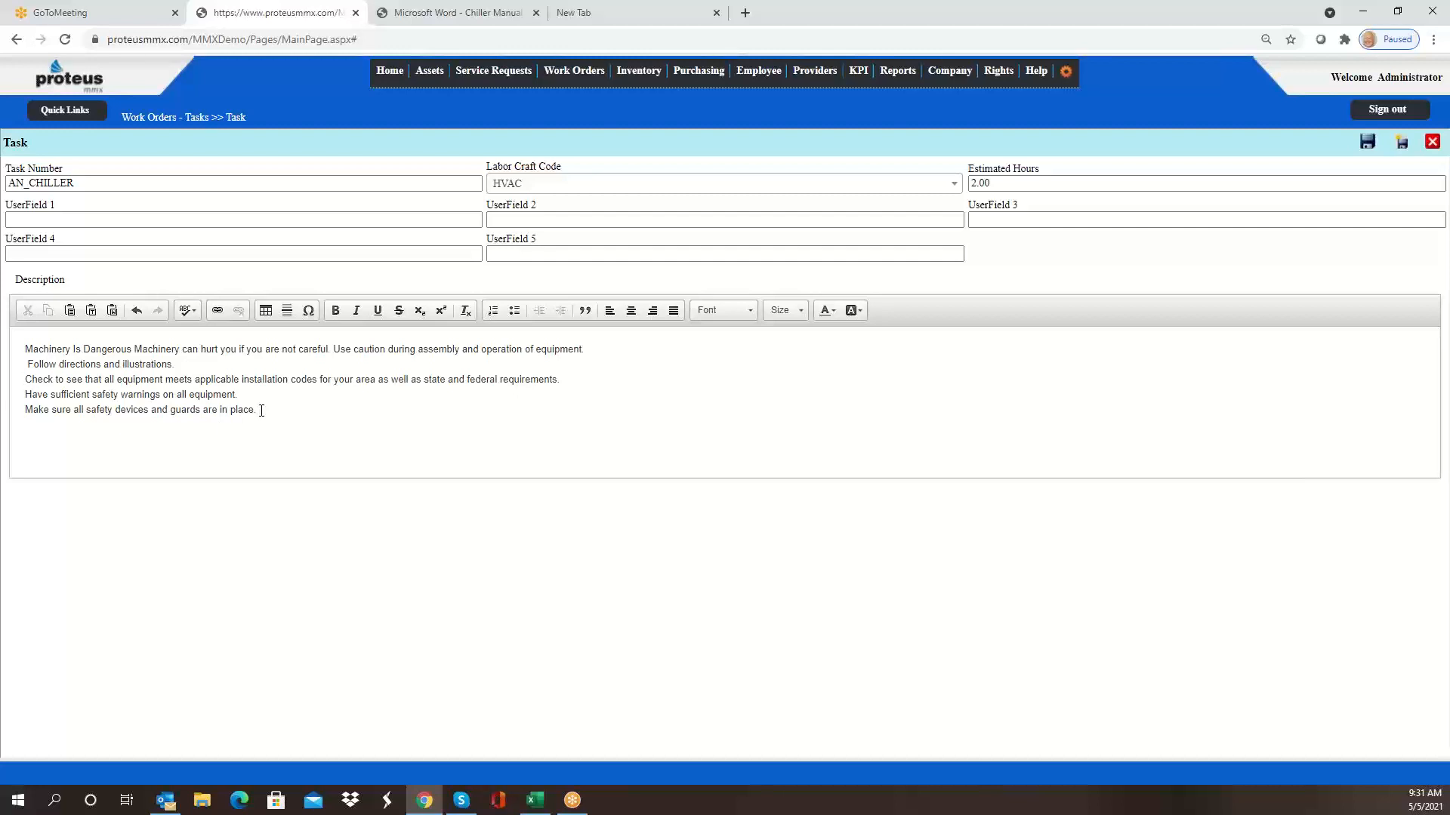
Add the closing line "Clean up after the job is done." to the description and save the AN_CHILLER task.
text(Clean up after the job is done.)
click(1369, 144)
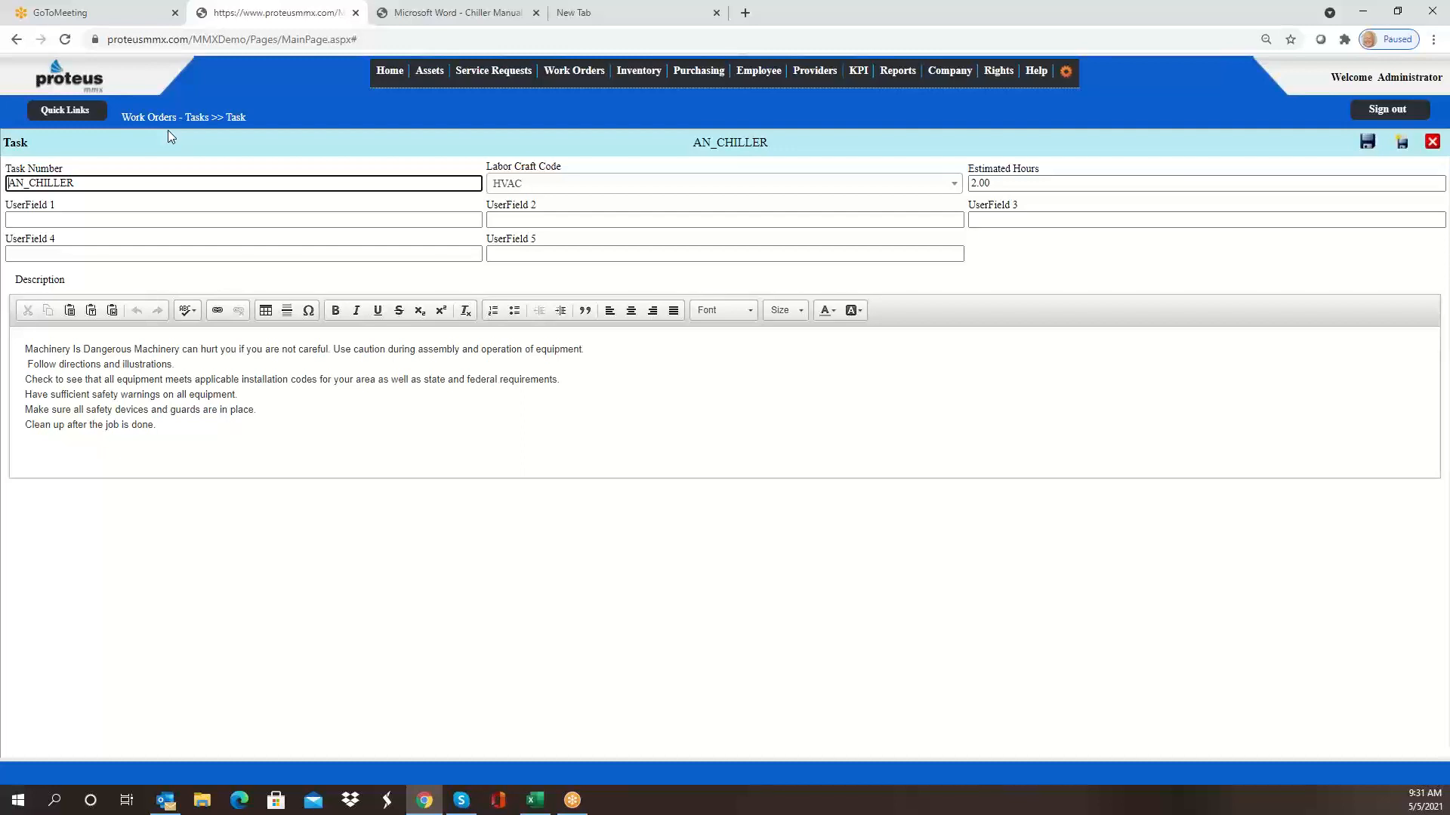
Switch to Excel and look through the Tasks sheet from the air conditioner tasks to the monthly level 1 elevator task's description.
click(535, 800)
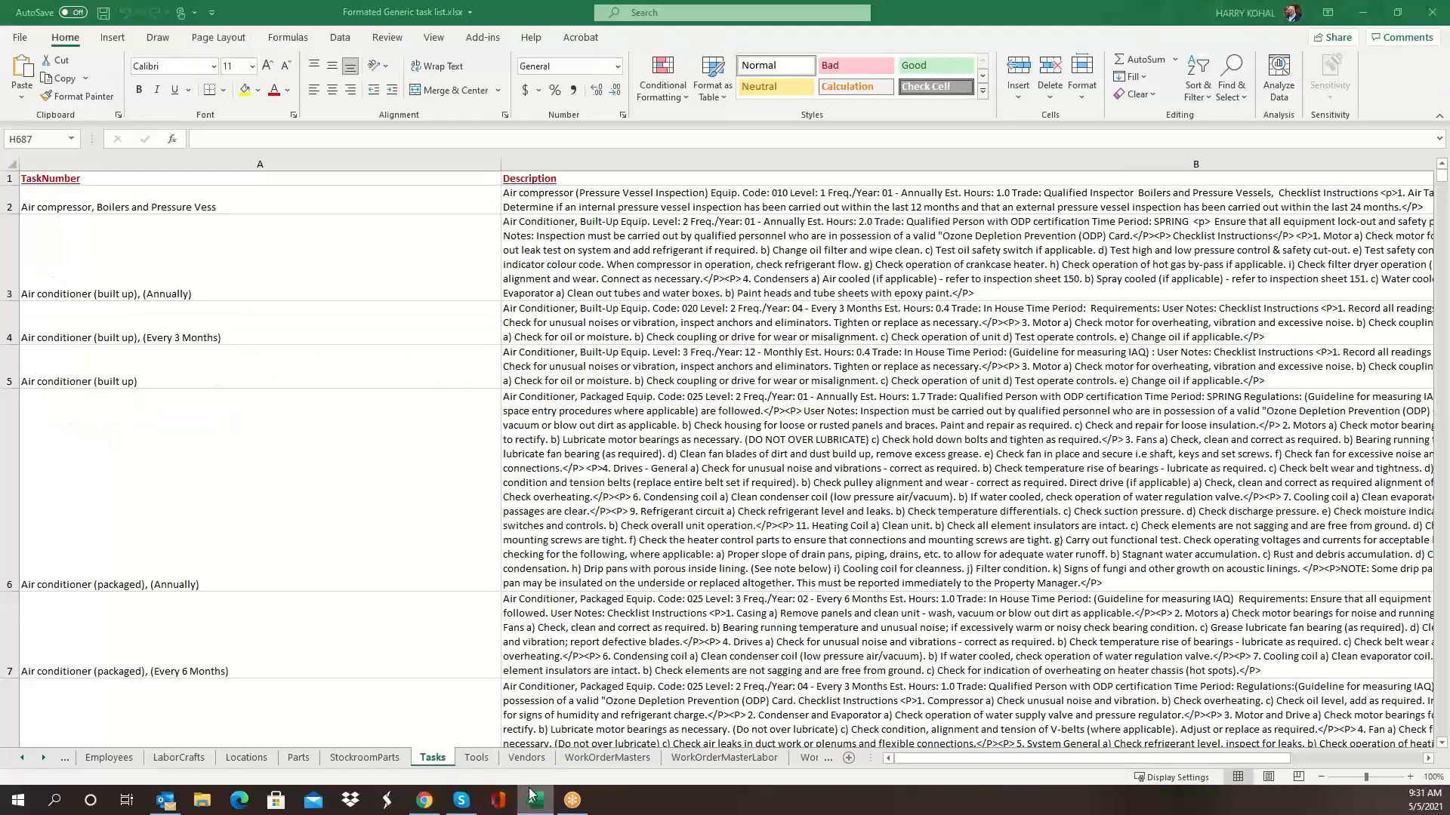
scroll(265, 302, down, 2)
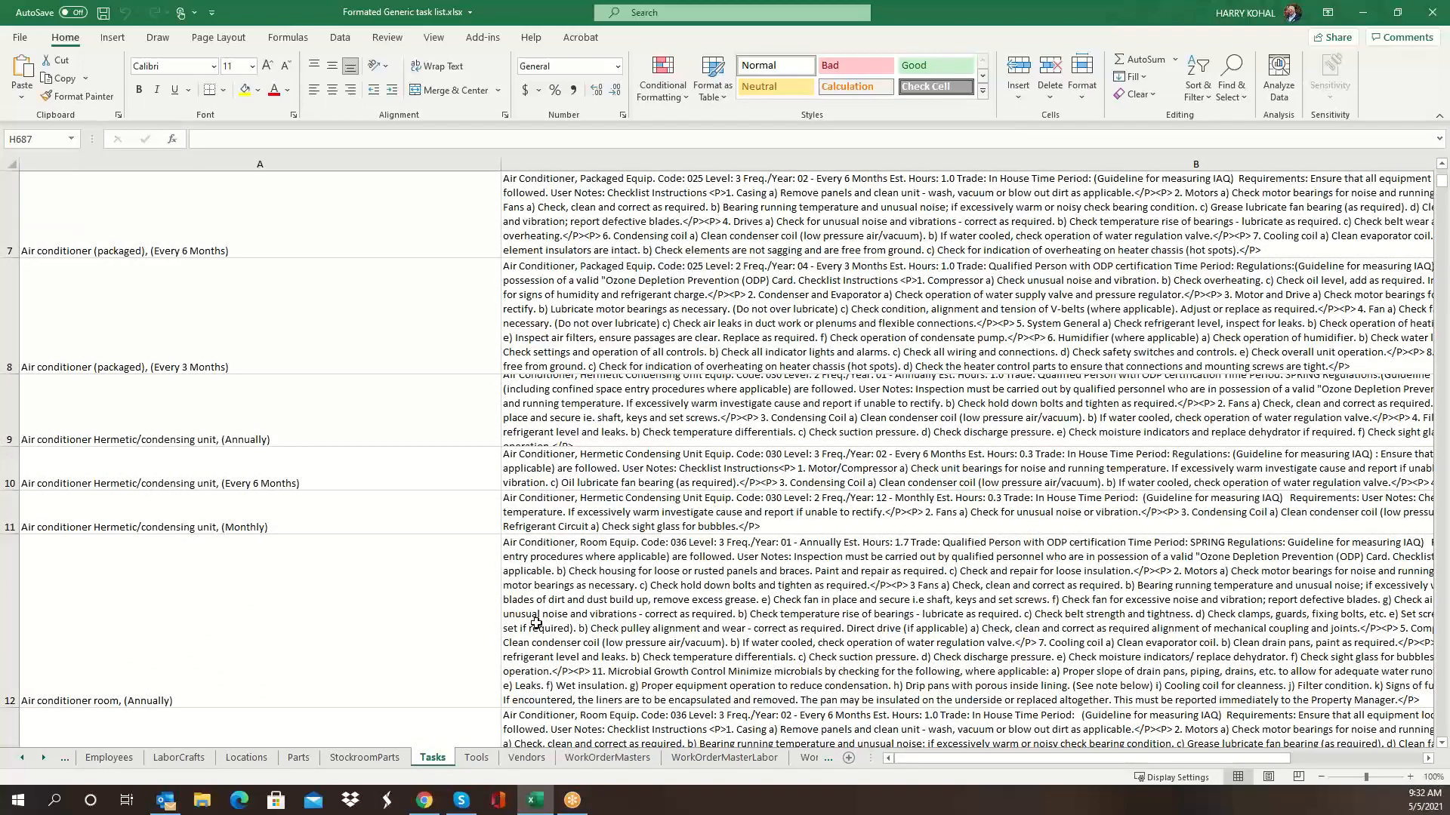
click(542, 612)
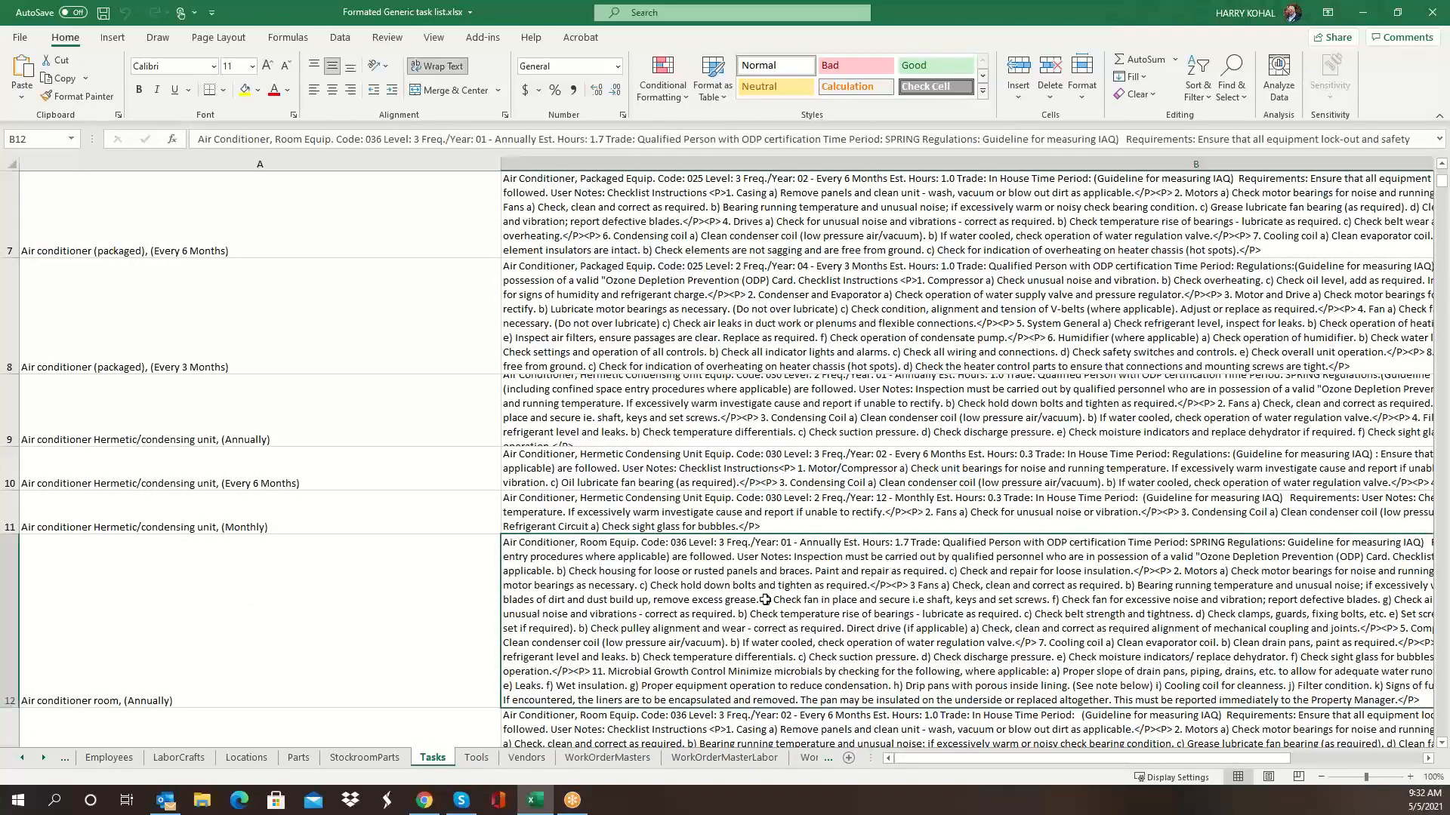
scroll(250, 572, down, 4)
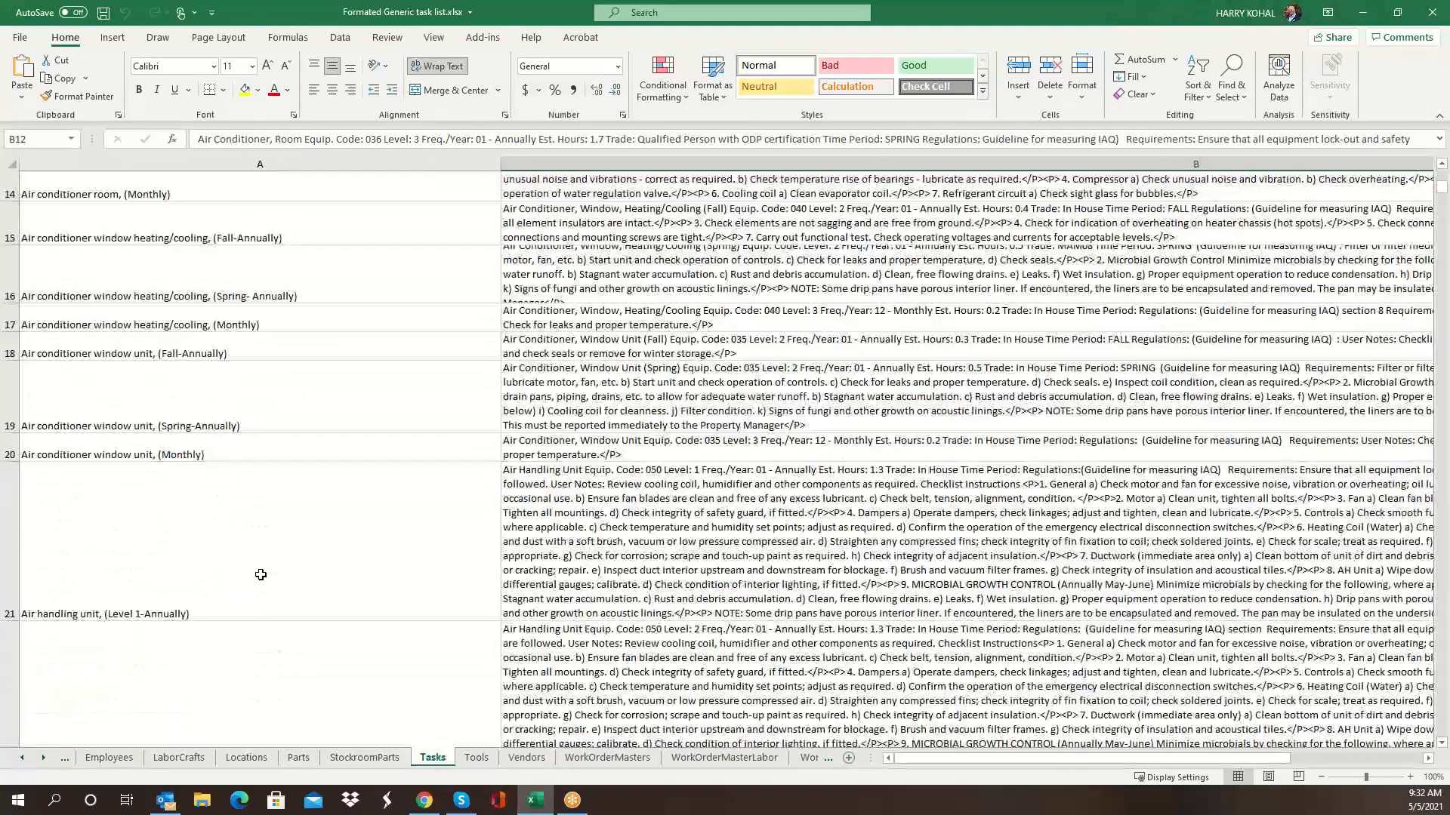
scroll(261, 575, down, 6)
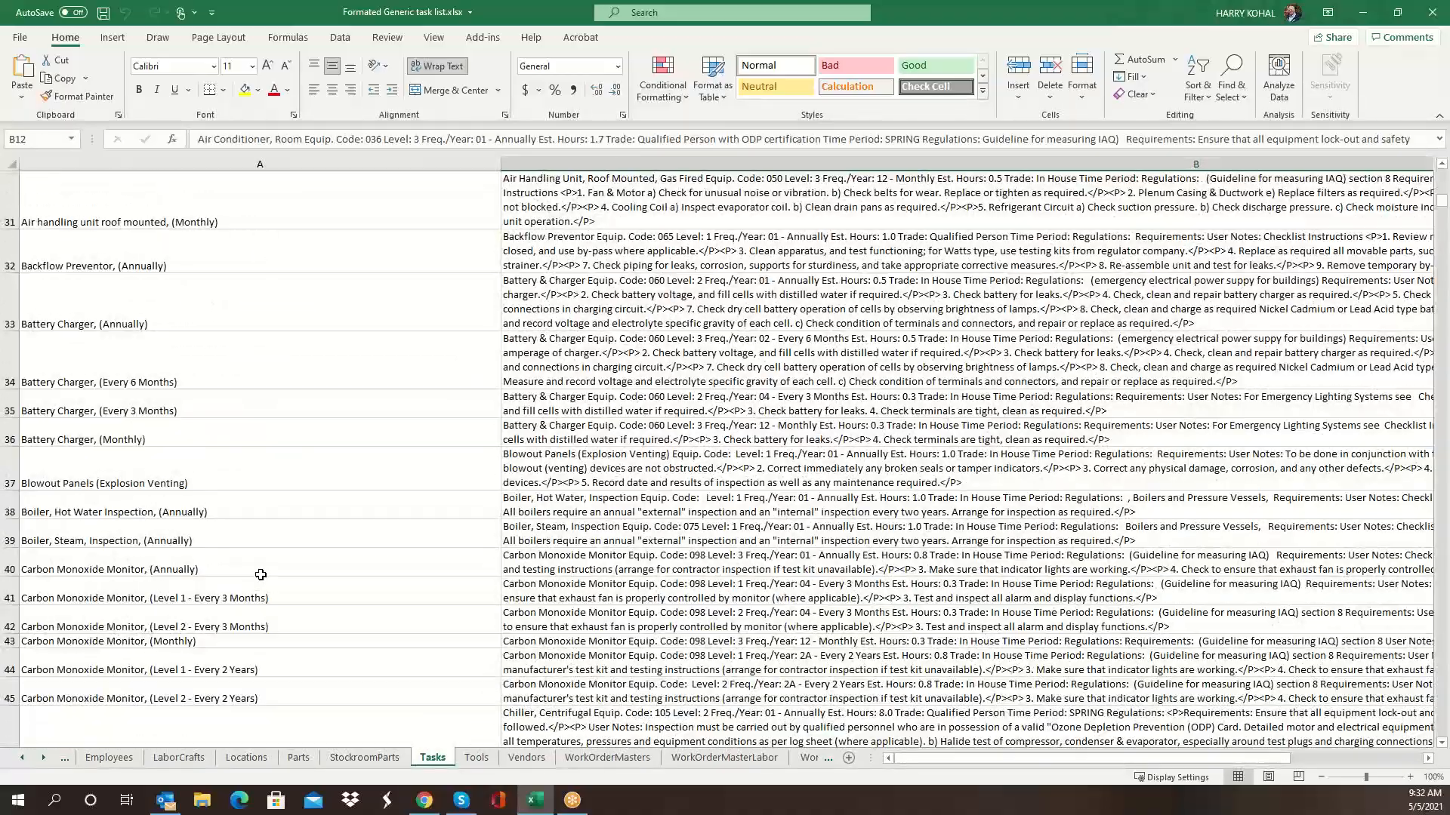
scroll(262, 575, down, 6)
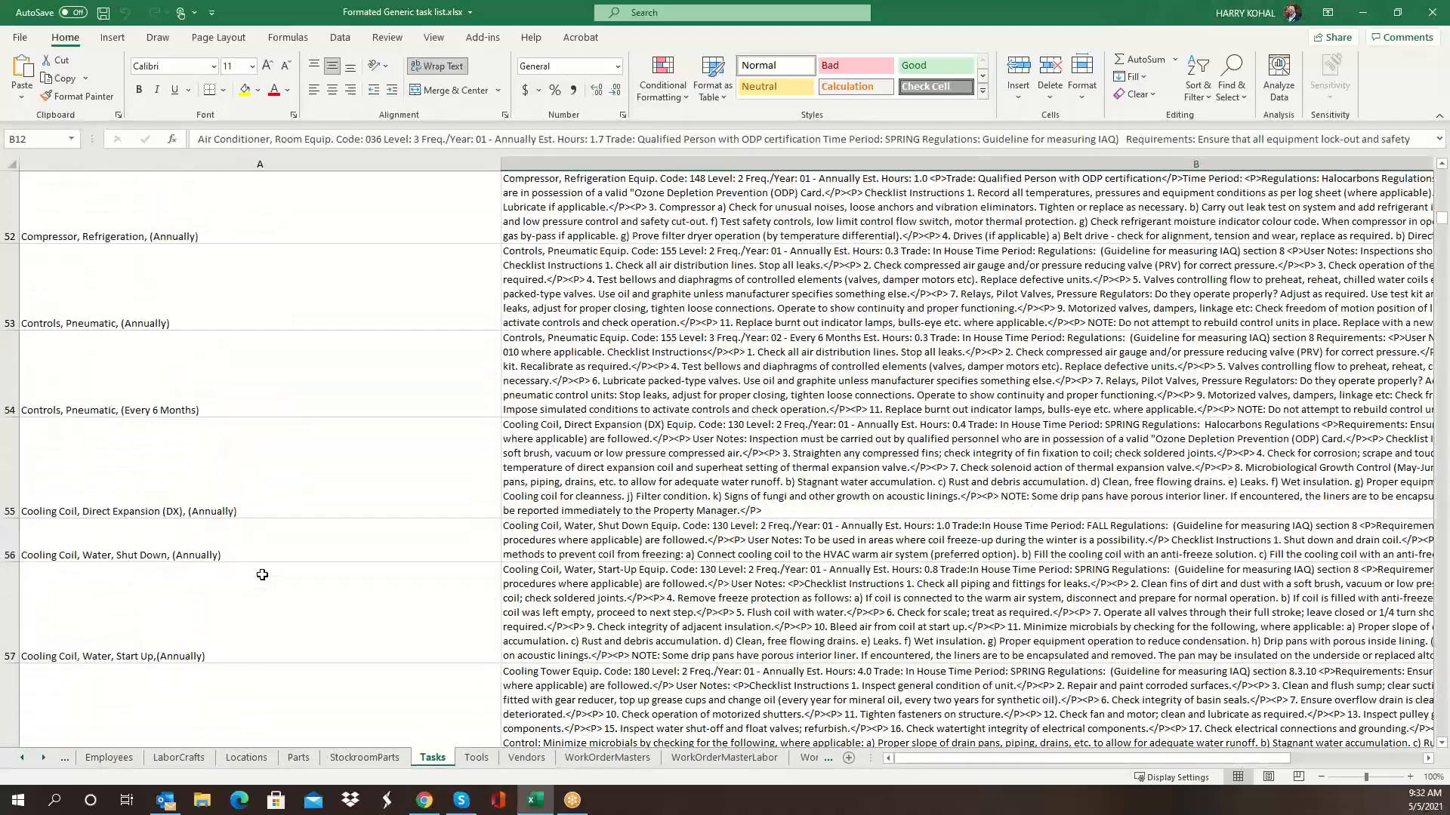
scroll(262, 575, down, 5)
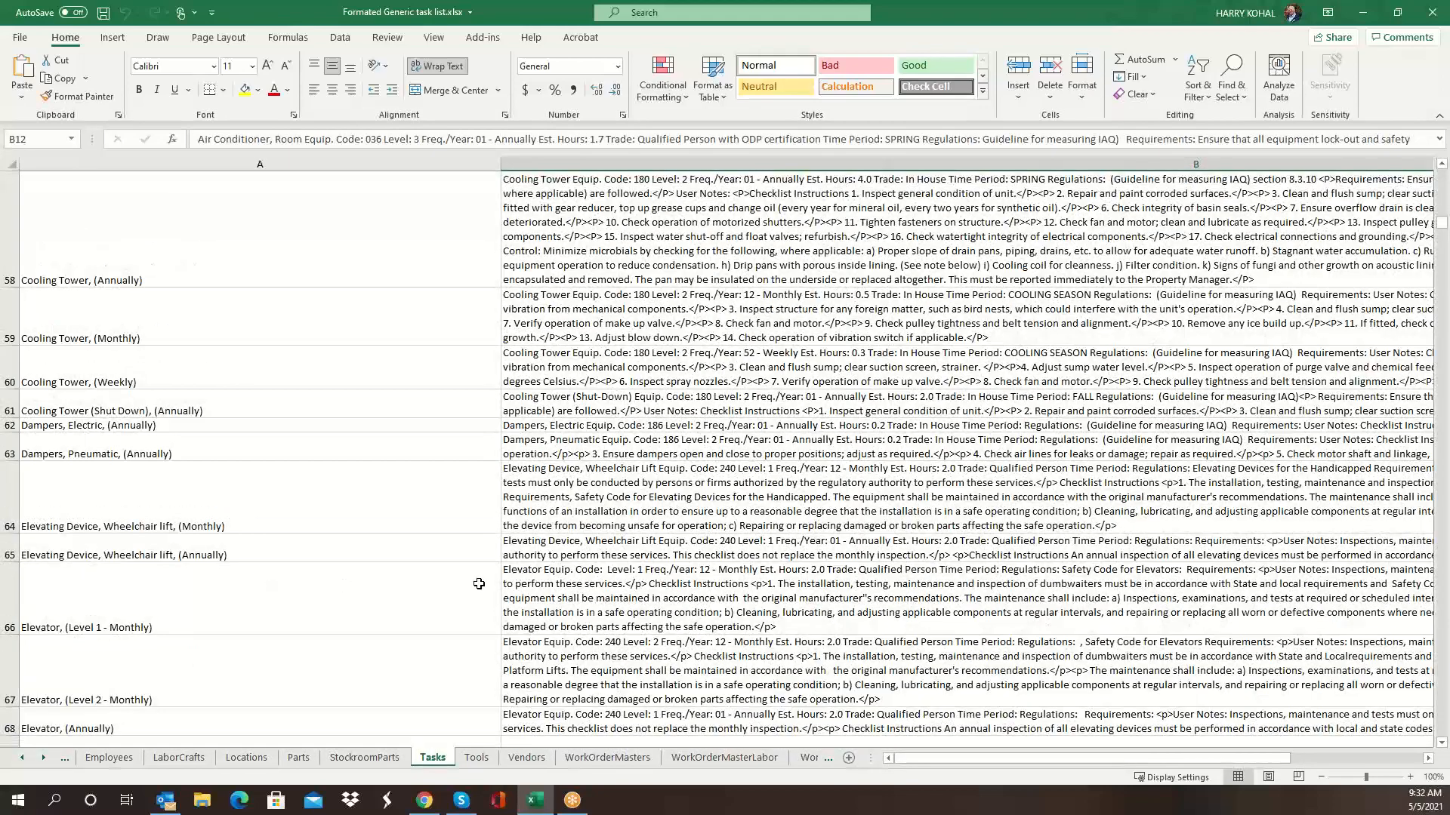
click(569, 611)
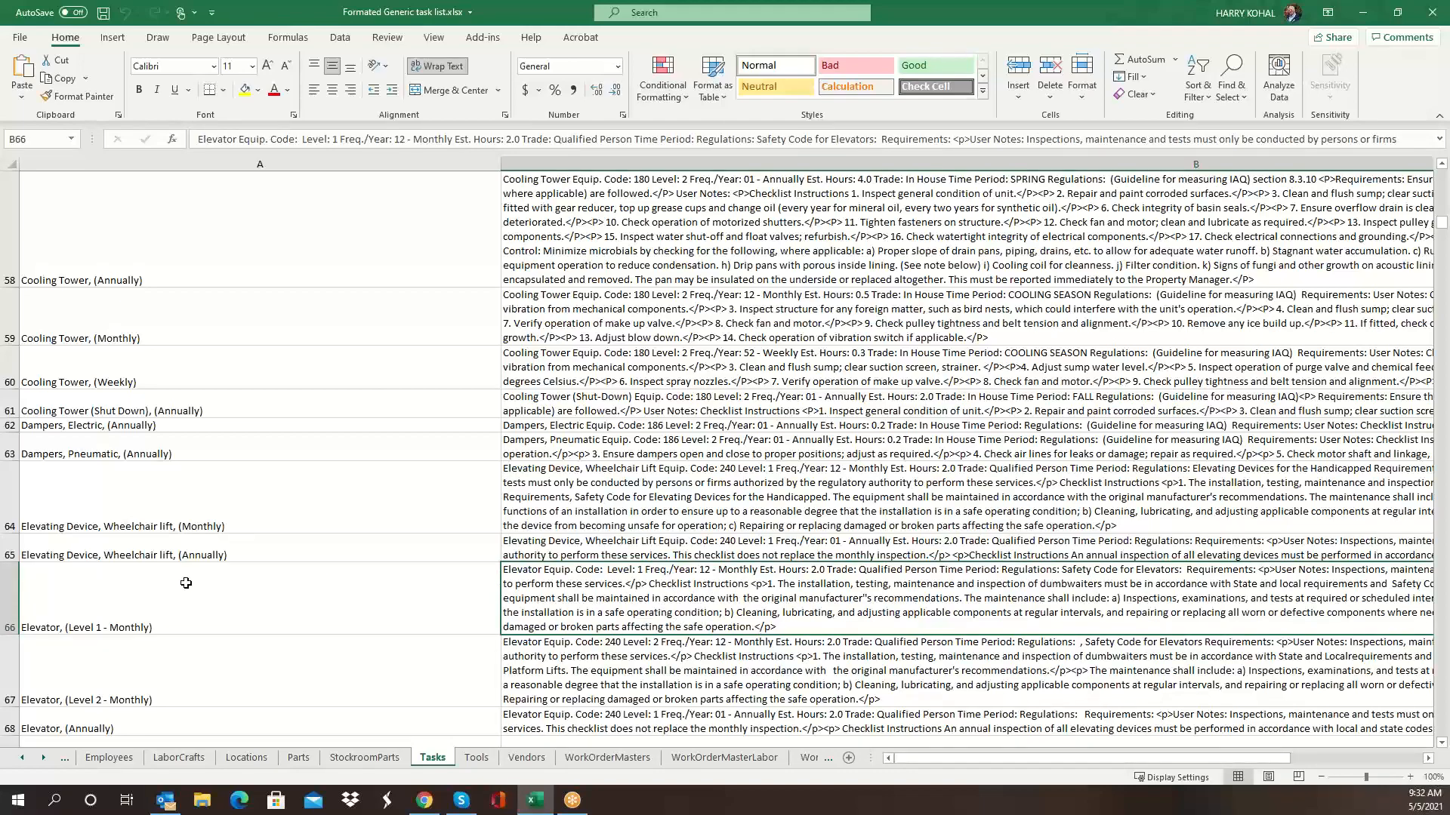
Examine the emergency generator tasks and their frequencies in the Tasks sheet, and return to the Proteus MMX task form.
scroll(189, 580, down, 2)
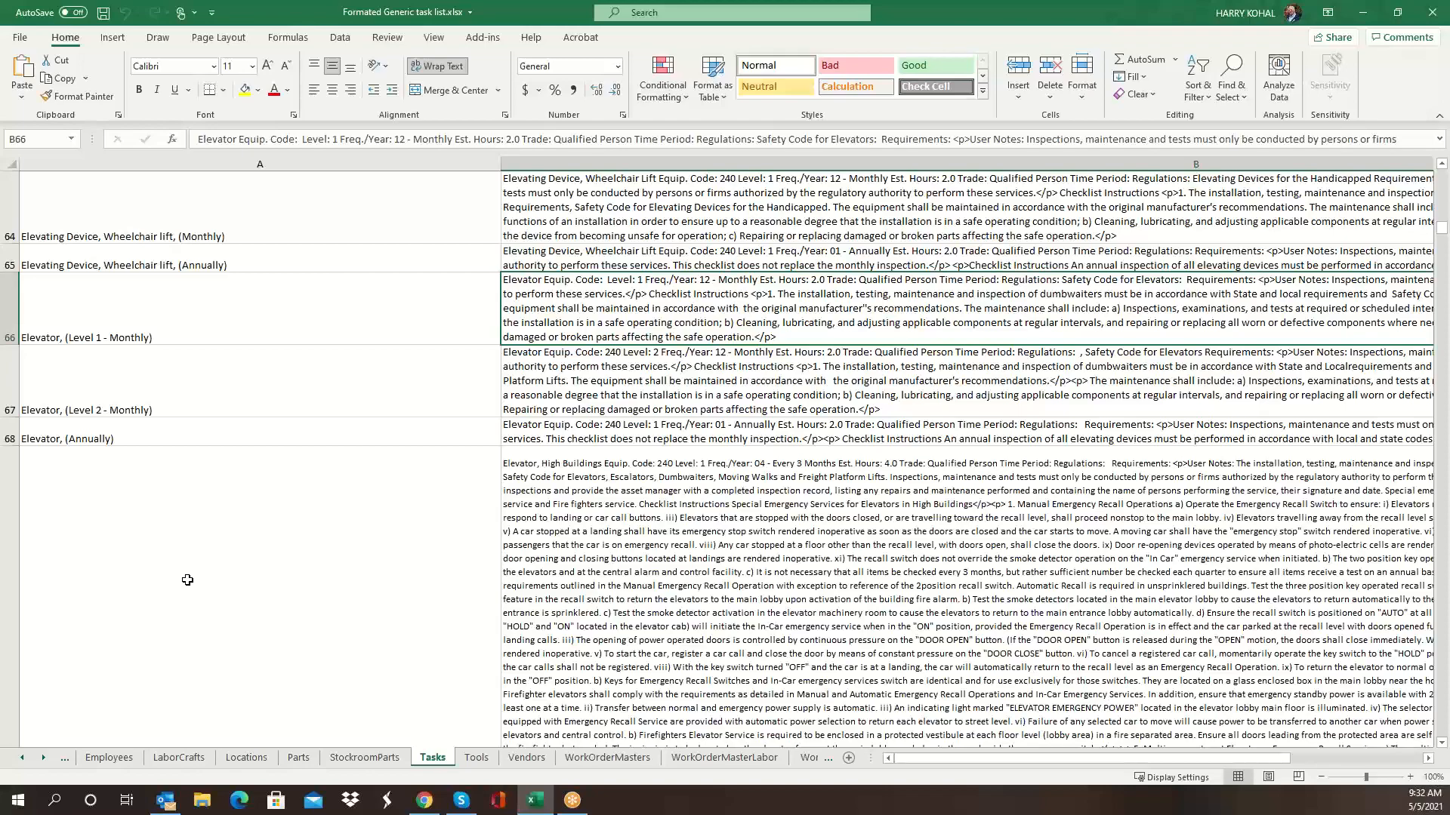
scroll(187, 580, down, 2)
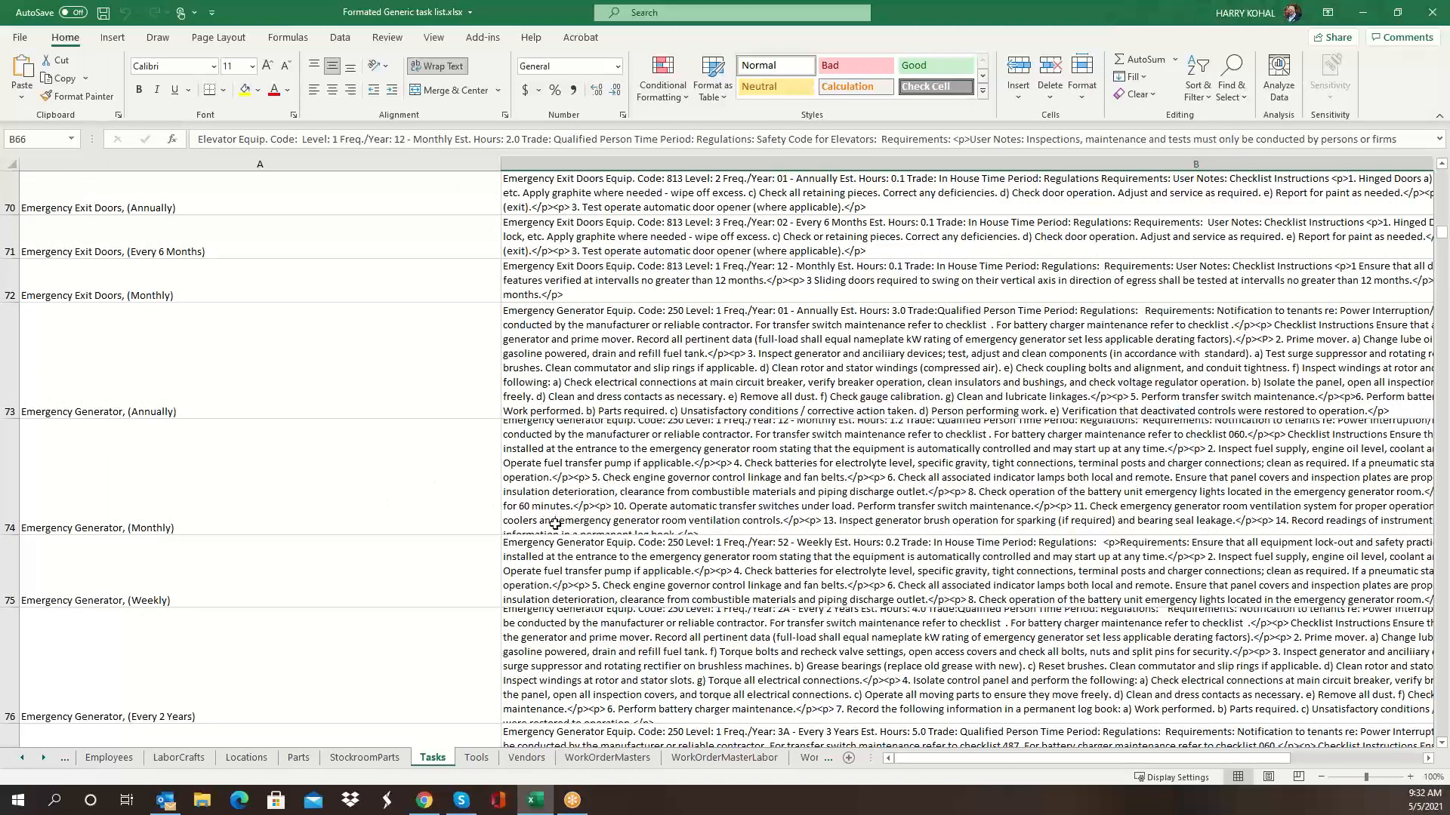
click(593, 510)
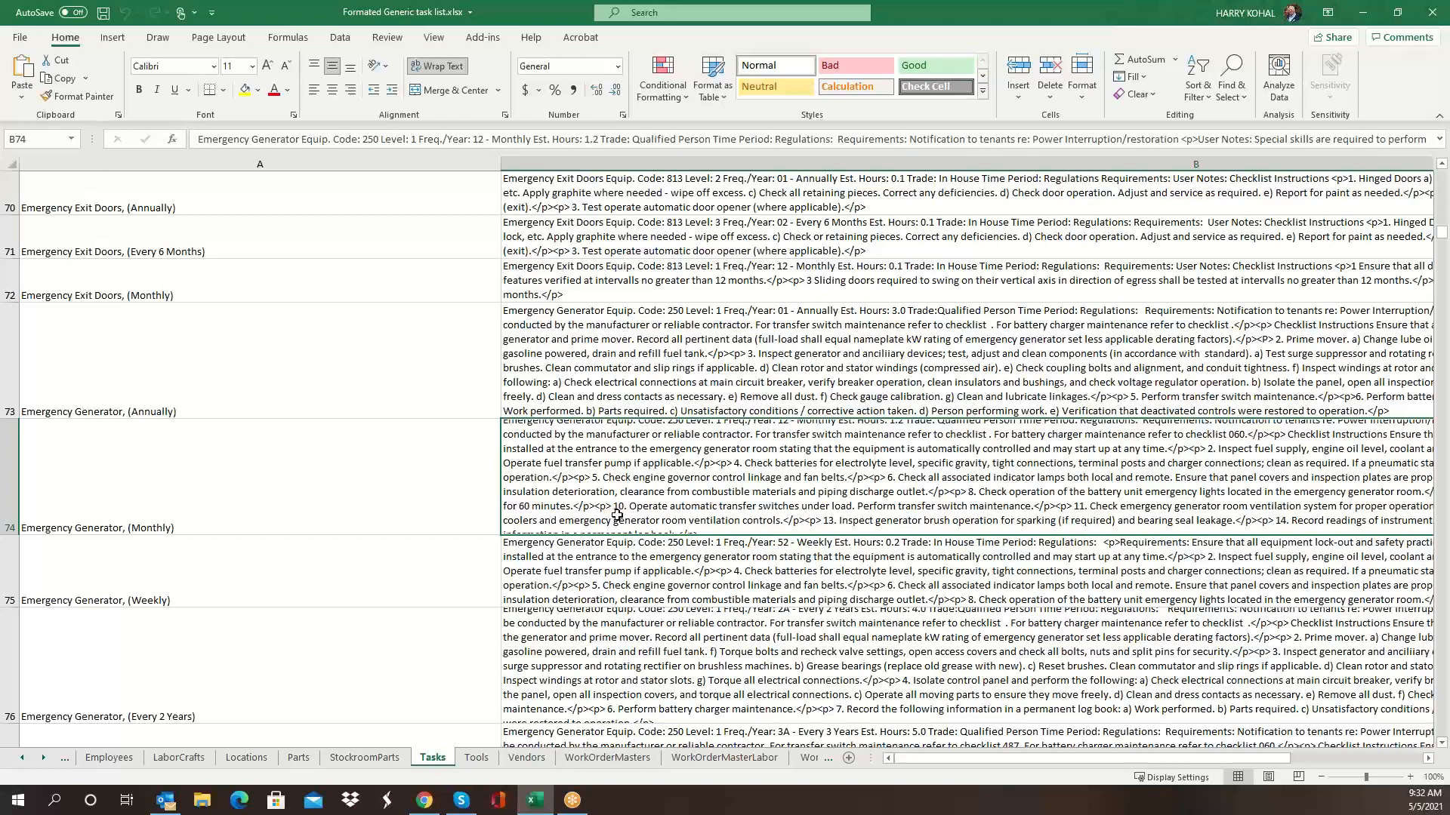
click(272, 482)
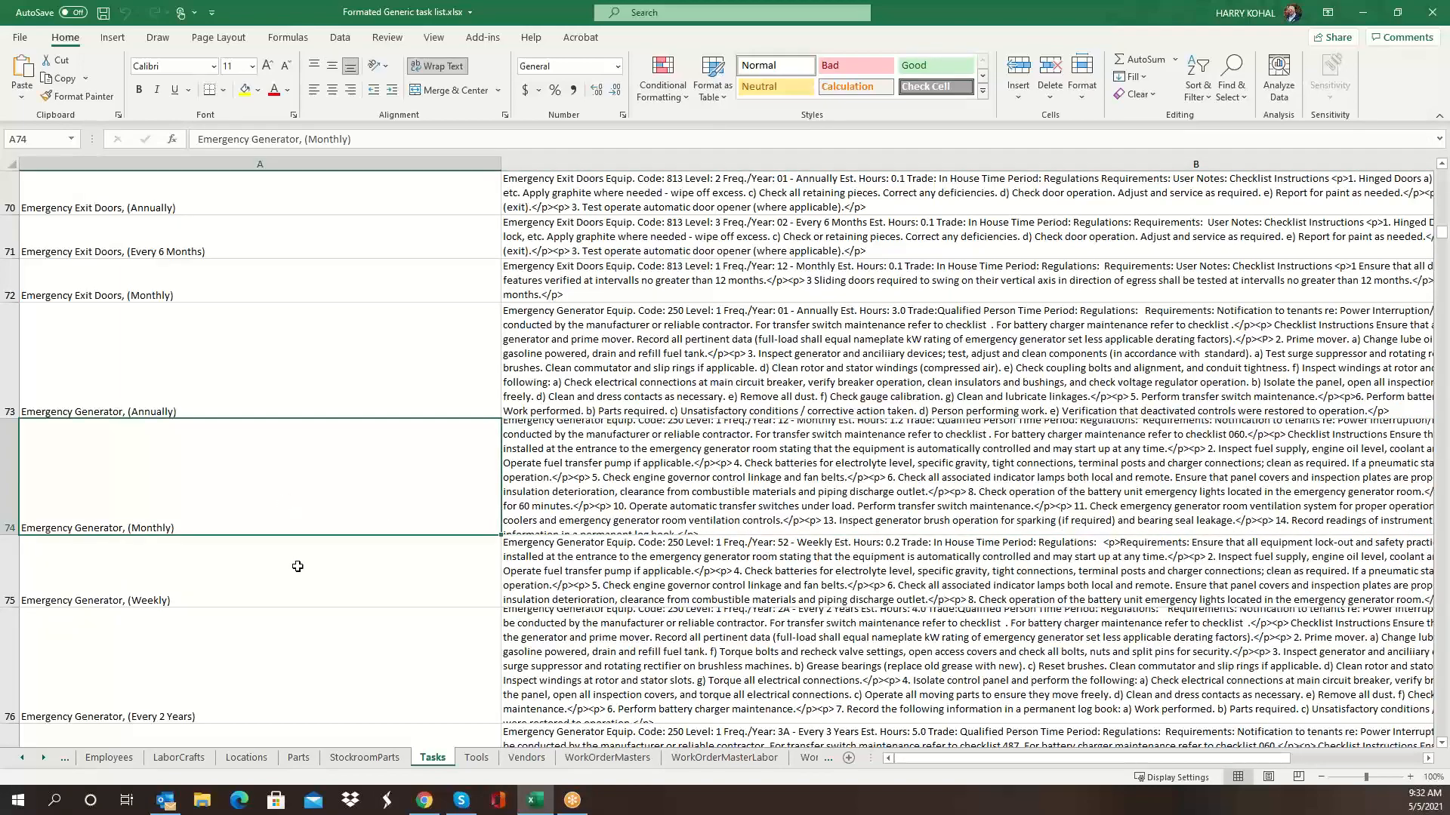
scroll(277, 578, down, 1)
click(274, 559)
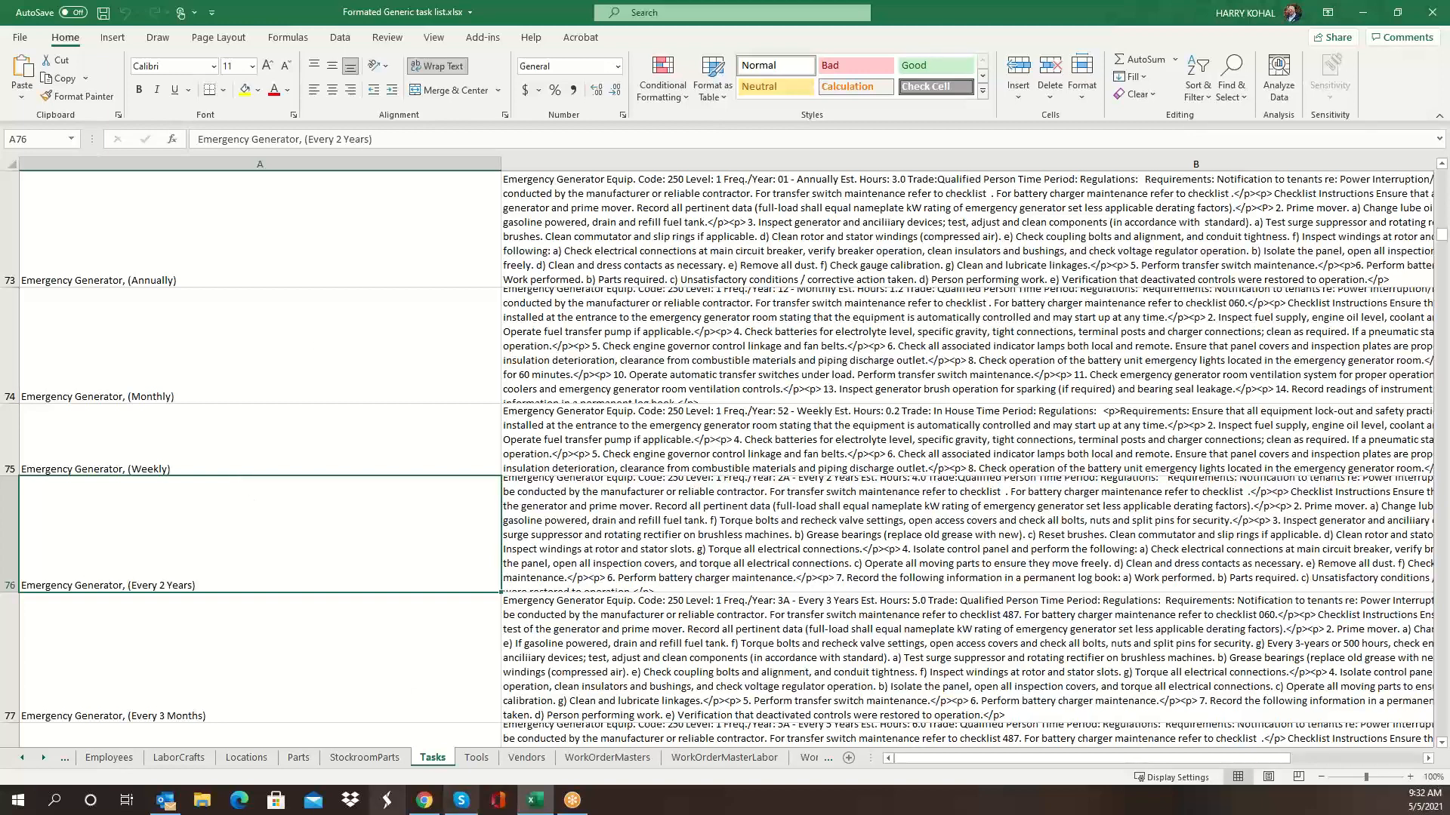
click(423, 802)
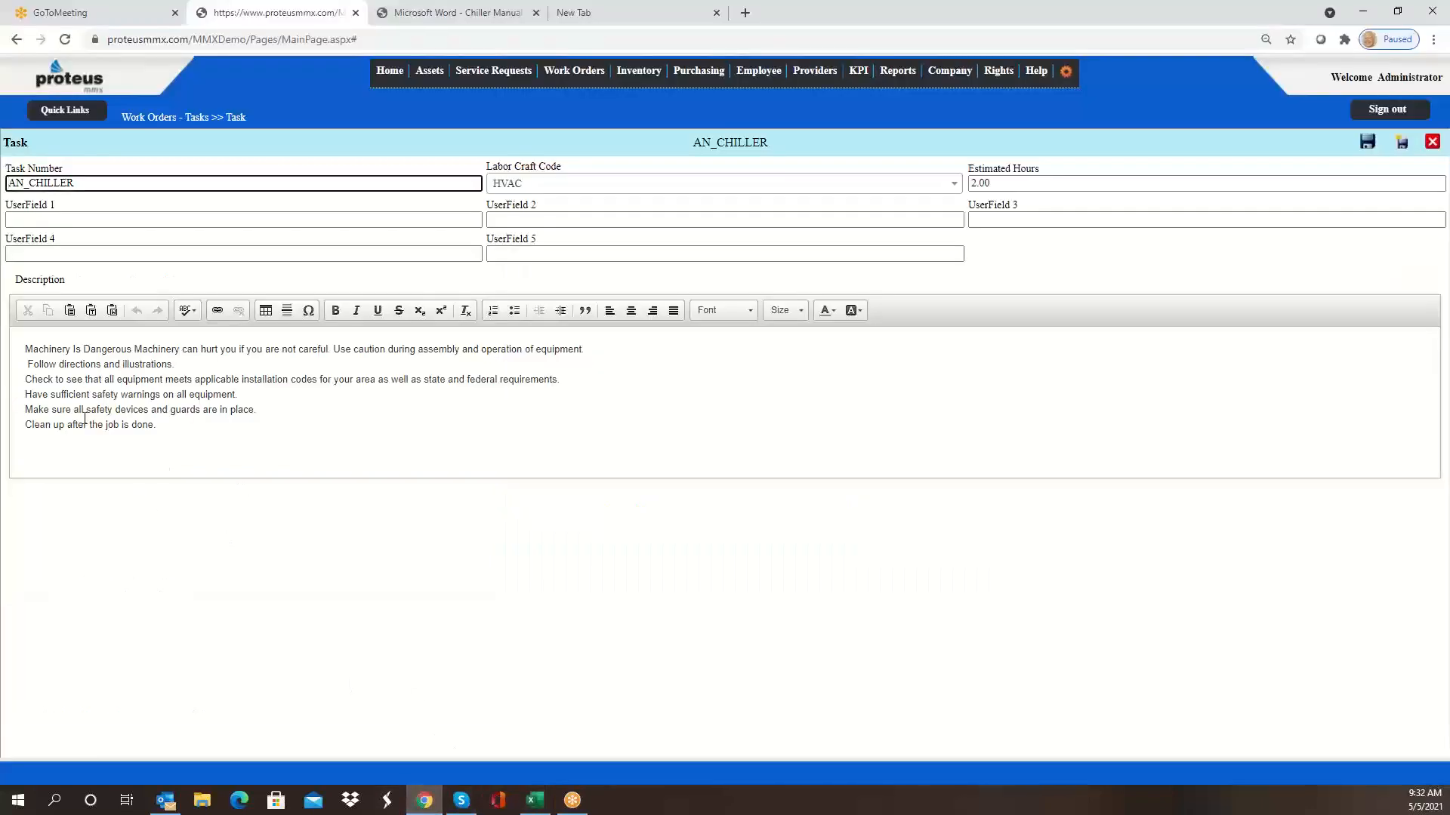